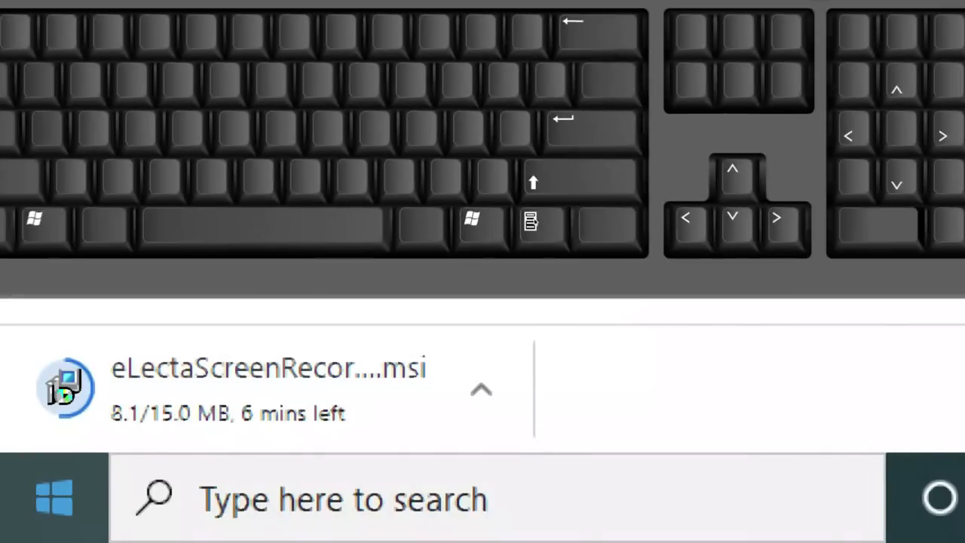
# Zoom the screen magnification back out and minimize the browser window to reveal the desktop
pyautogui.press('super+minus')
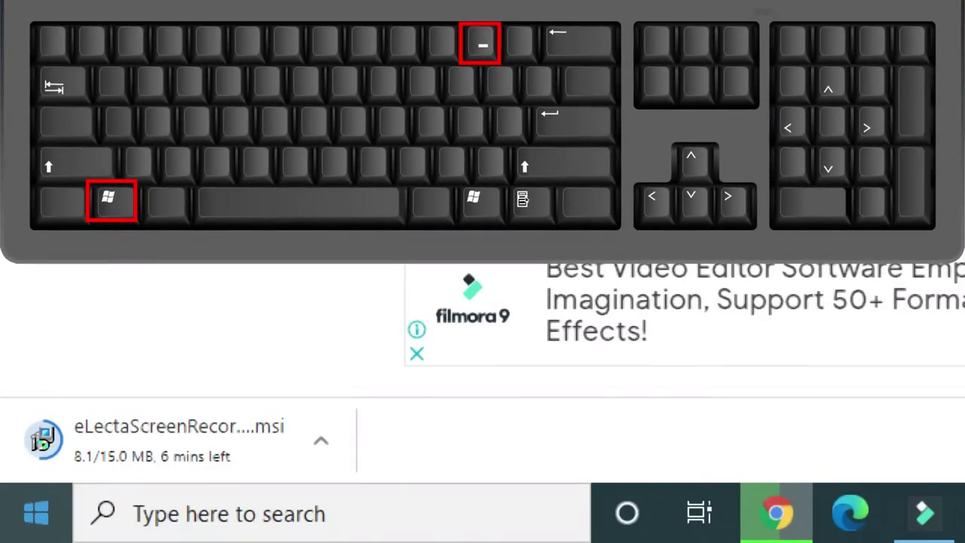
pyautogui.press('super+minus')
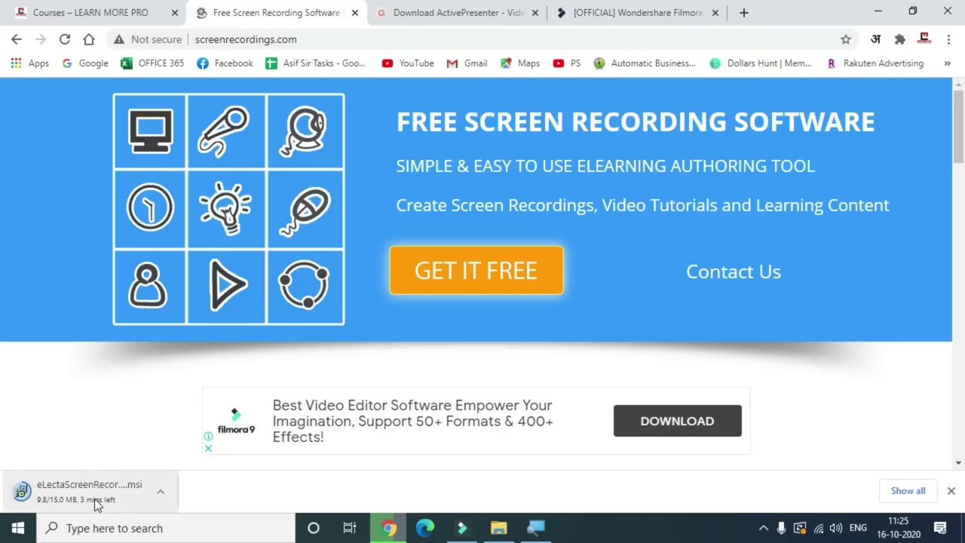
pyautogui.click(877, 13)
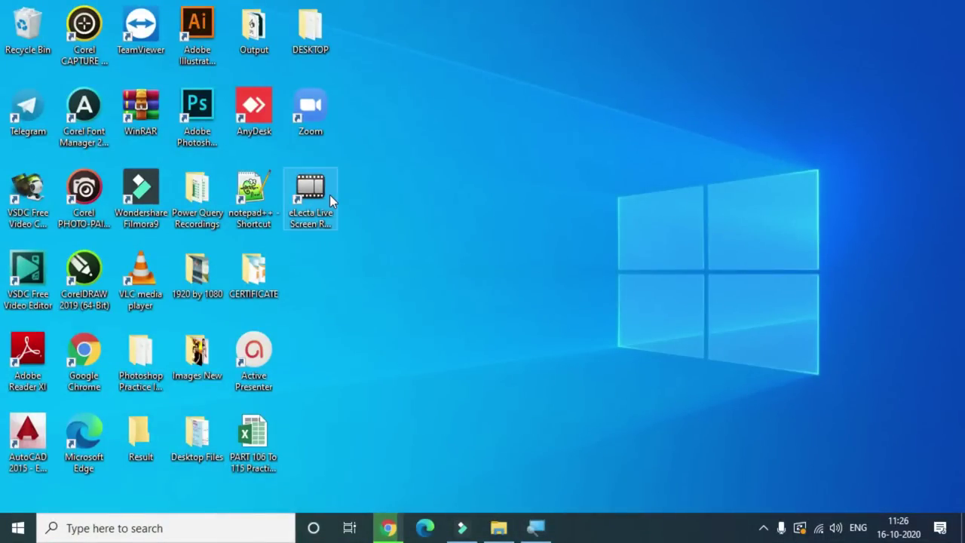
# Locate the eLecta Live Screen Recorder shortcut on the desktop and search the installed programs for "ele"
pyautogui.click(317, 194)
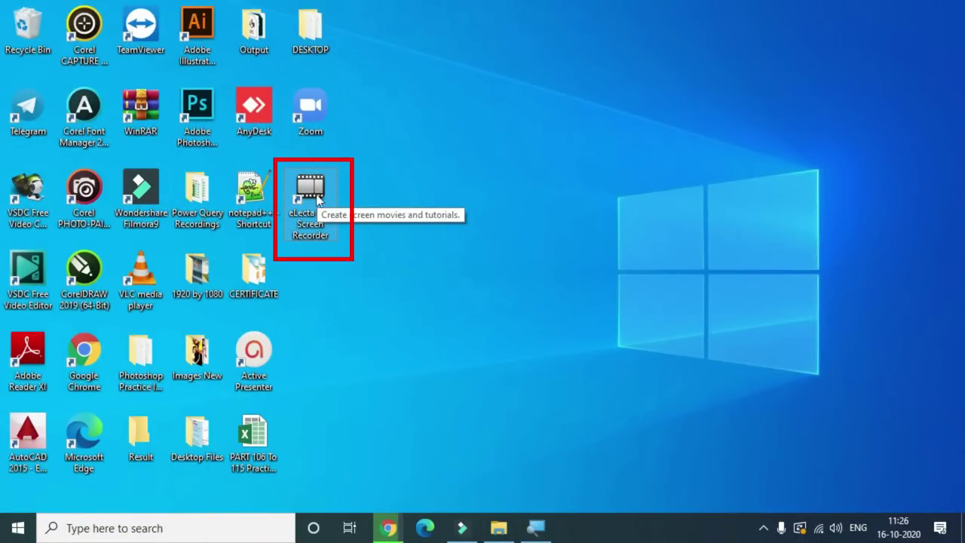
pyautogui.click(15, 529)
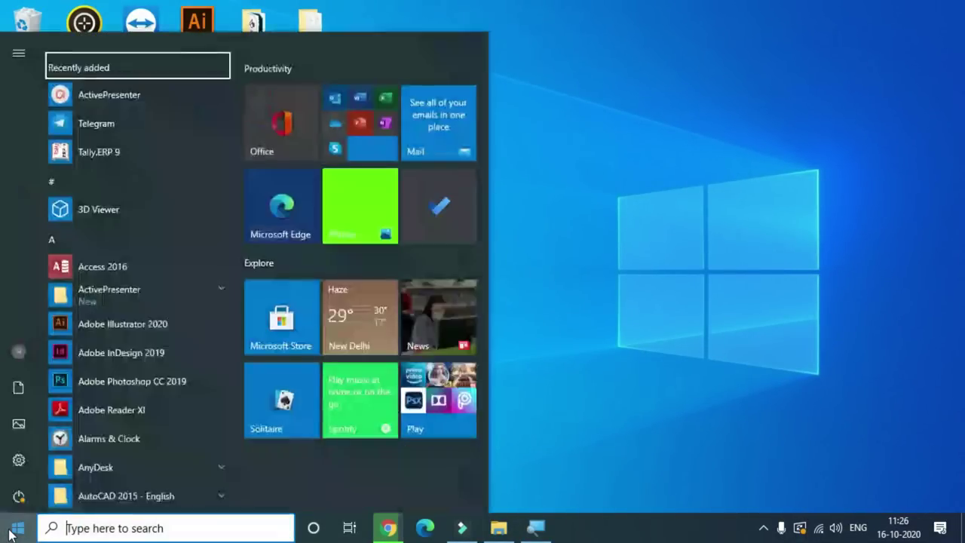
pyautogui.write('ele')
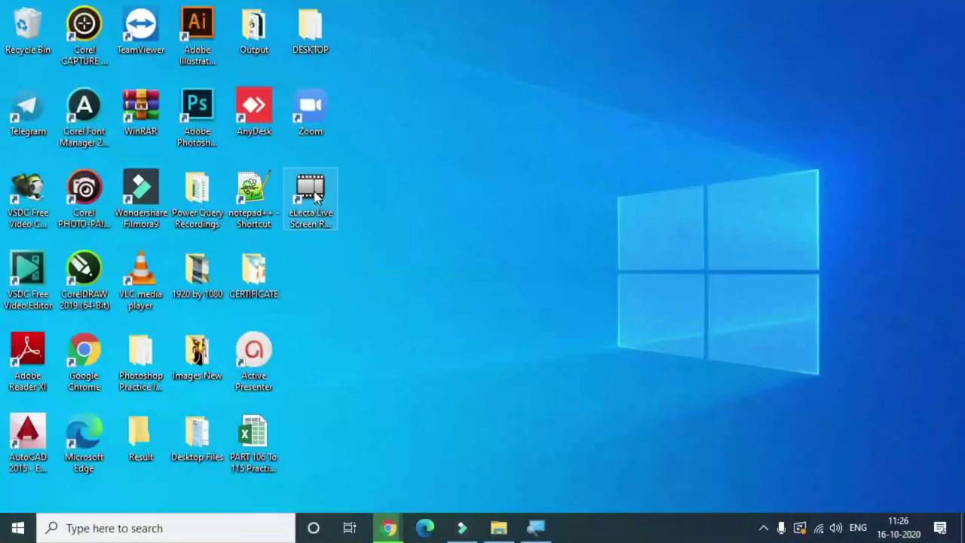
# Launch eLecta Live Screen Recorder from the desktop, start a new movie, and place its properties dialog near the middle of the screen
pyautogui.click(313, 191)
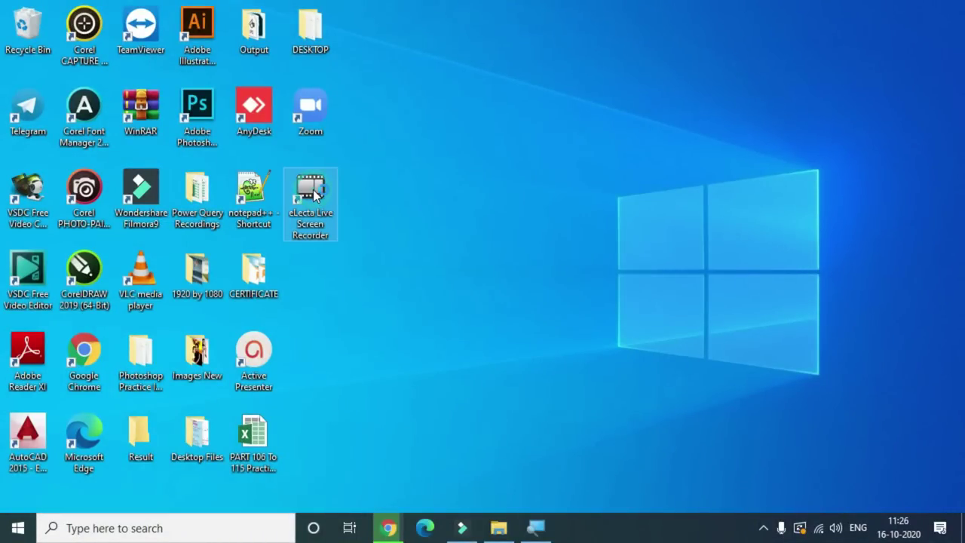
pyautogui.doubleClick(316, 193)
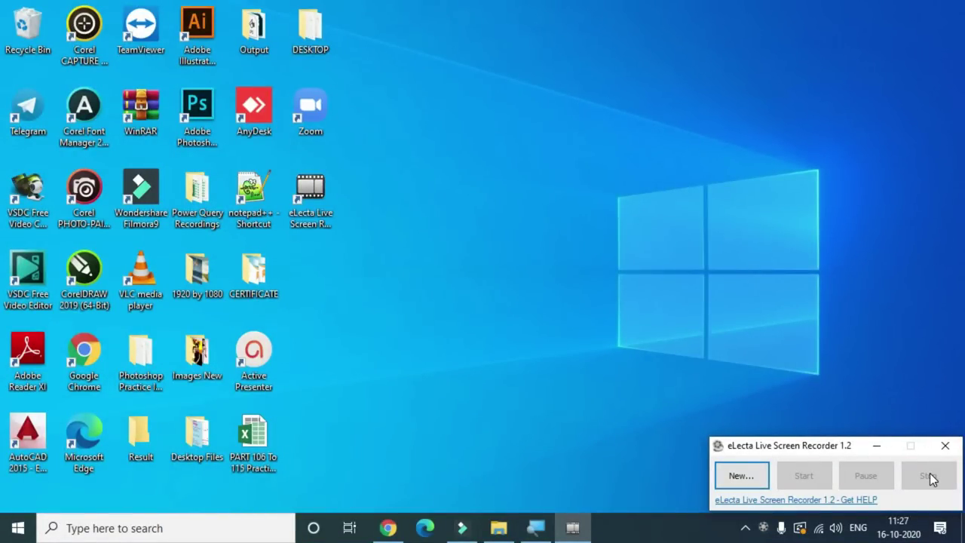
pyautogui.click(760, 476)
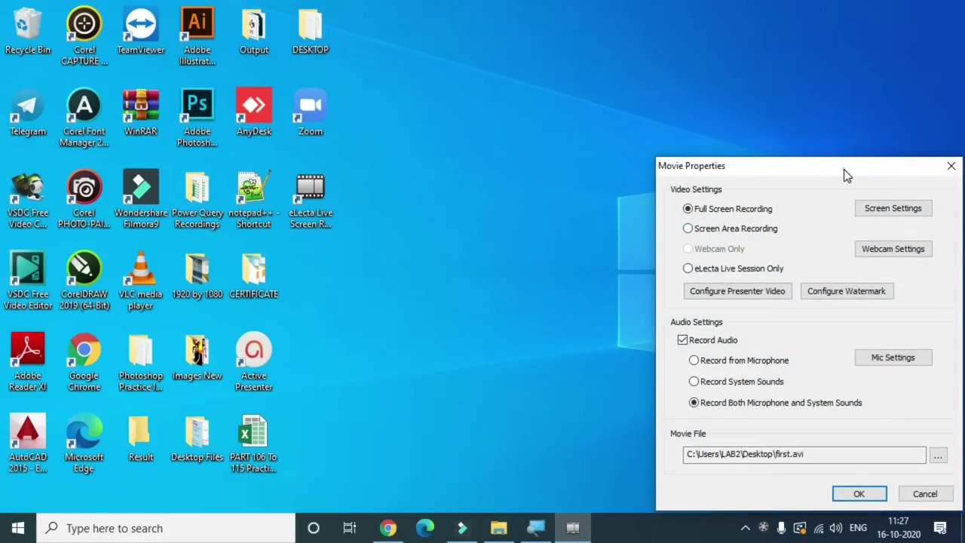
pyautogui.moveTo(844, 169); pyautogui.dragTo(572, 92)
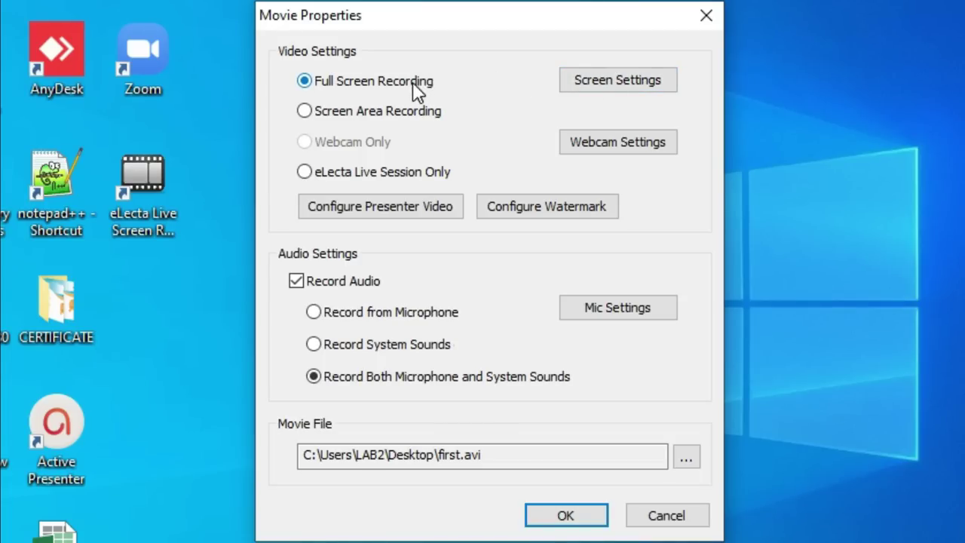
# Review the capture size, quality and frame rate options in the screen capture settings and accept them
pyautogui.click(613, 82)
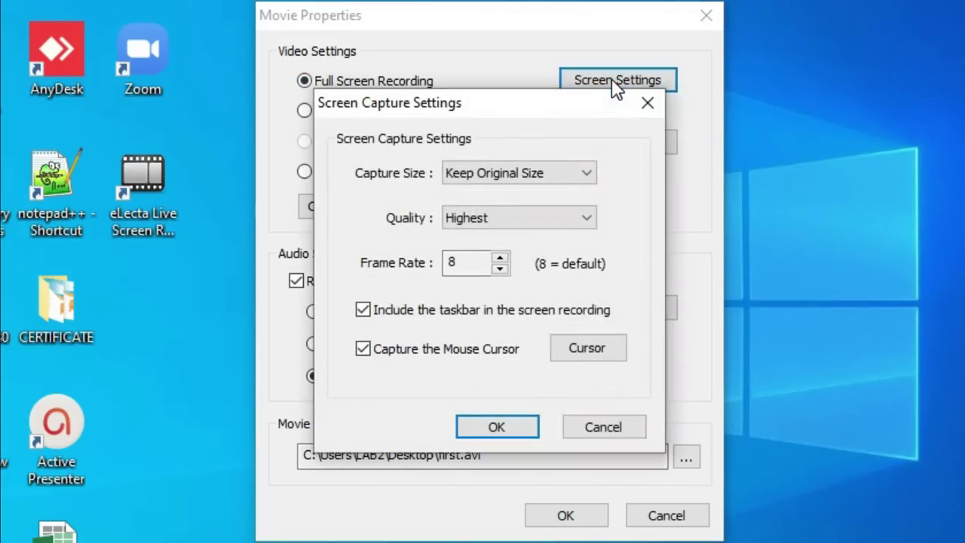
pyautogui.click(557, 177)
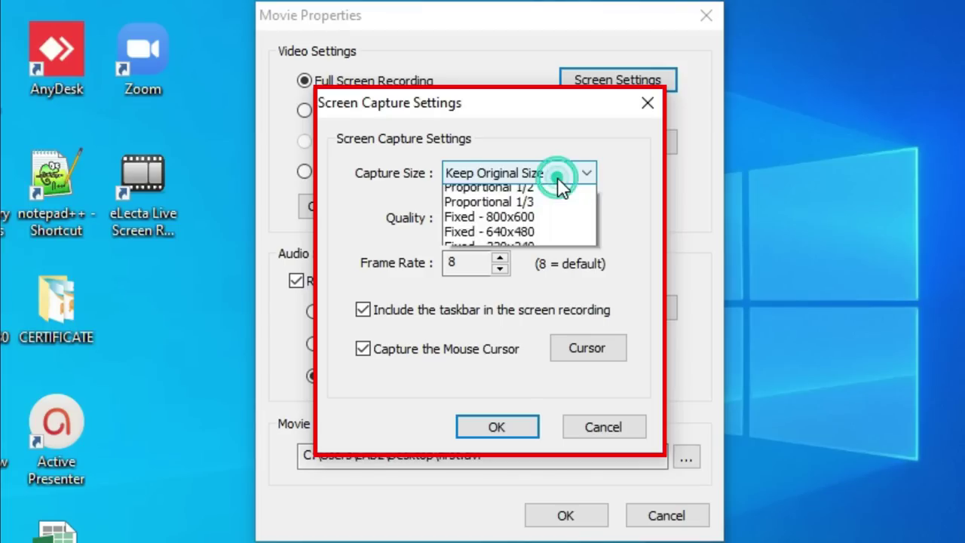
pyautogui.click(558, 177)
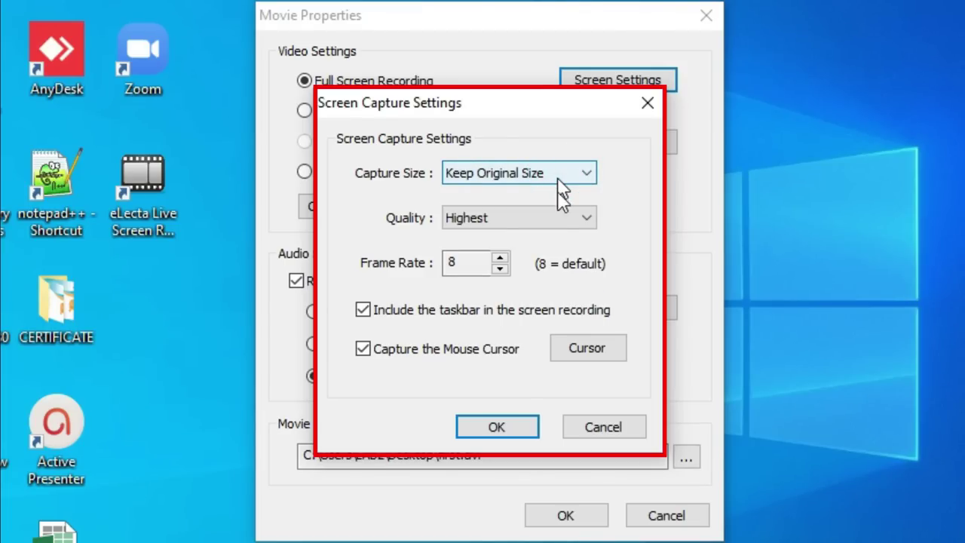
pyautogui.click(561, 229)
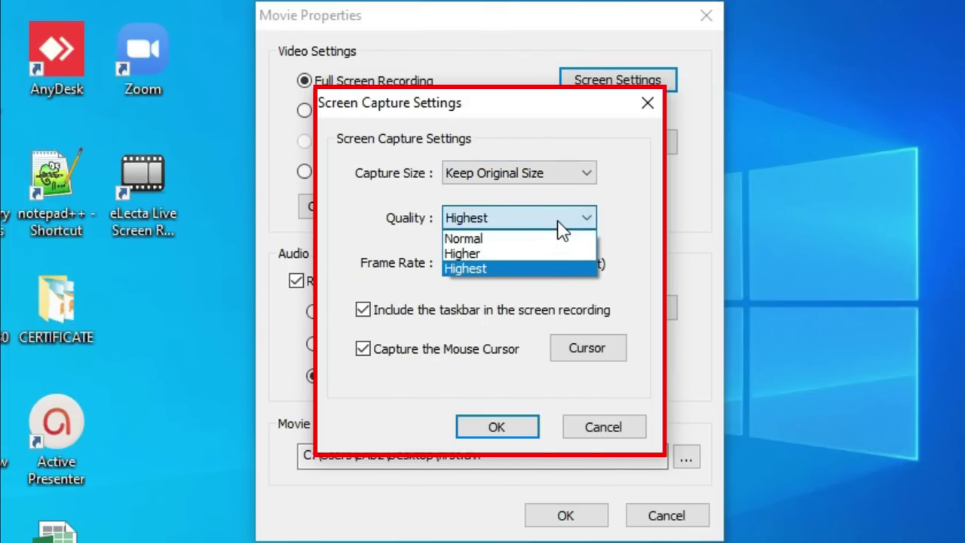
pyautogui.click(559, 222)
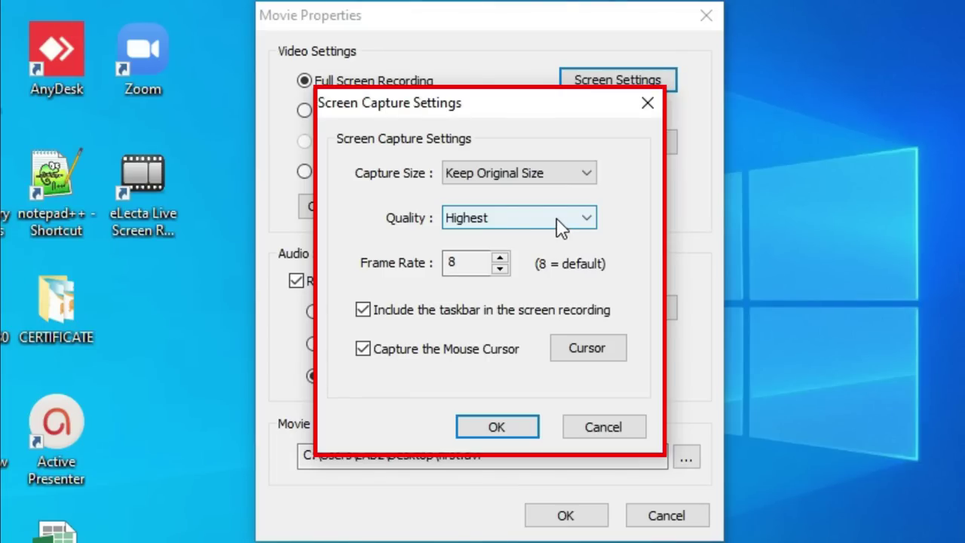
pyautogui.doubleClick(457, 261)
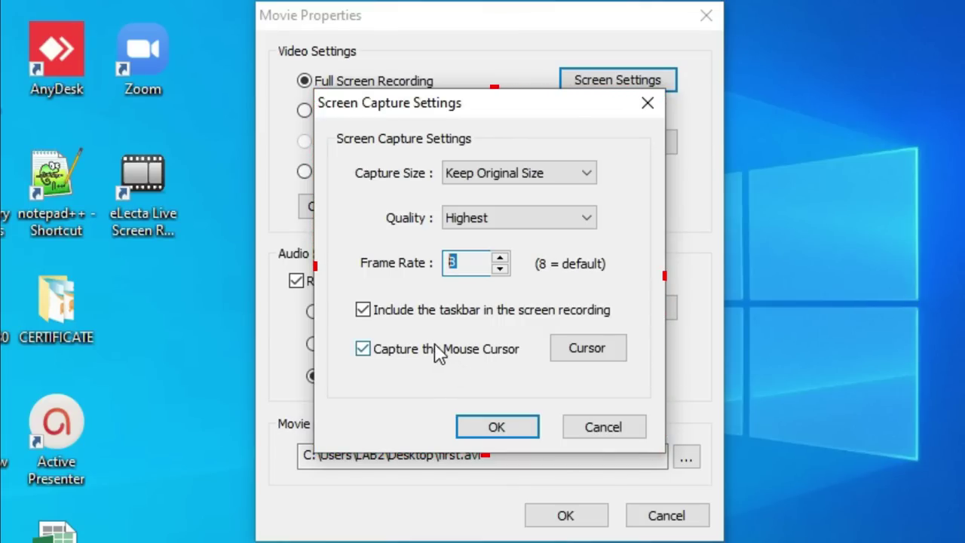
pyautogui.click(506, 429)
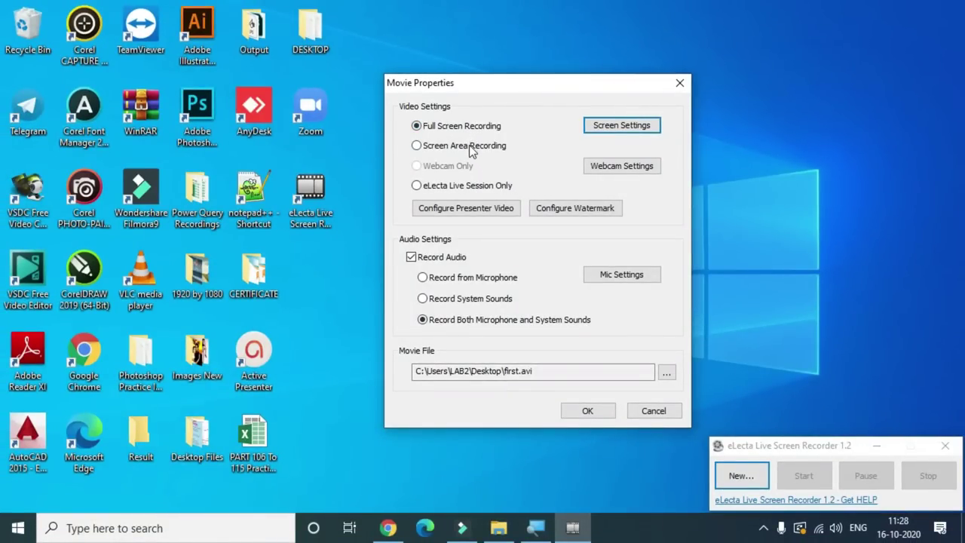
# Try Screen Area Recording with a marked desktop region and eLecta Live Session Only, returning to Full Screen Recording after each
pyautogui.click(468, 147)
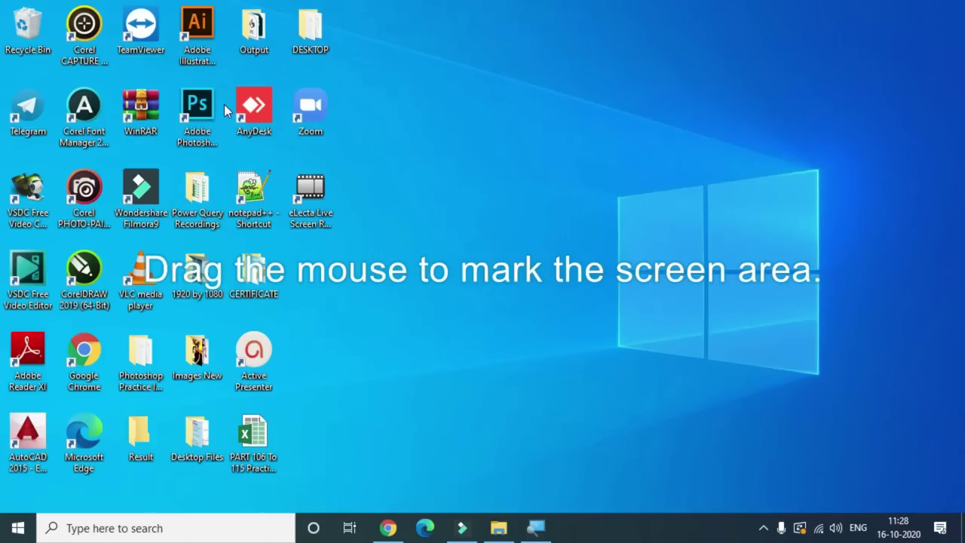
pyautogui.moveTo(355, 83); pyautogui.dragTo(857, 400)
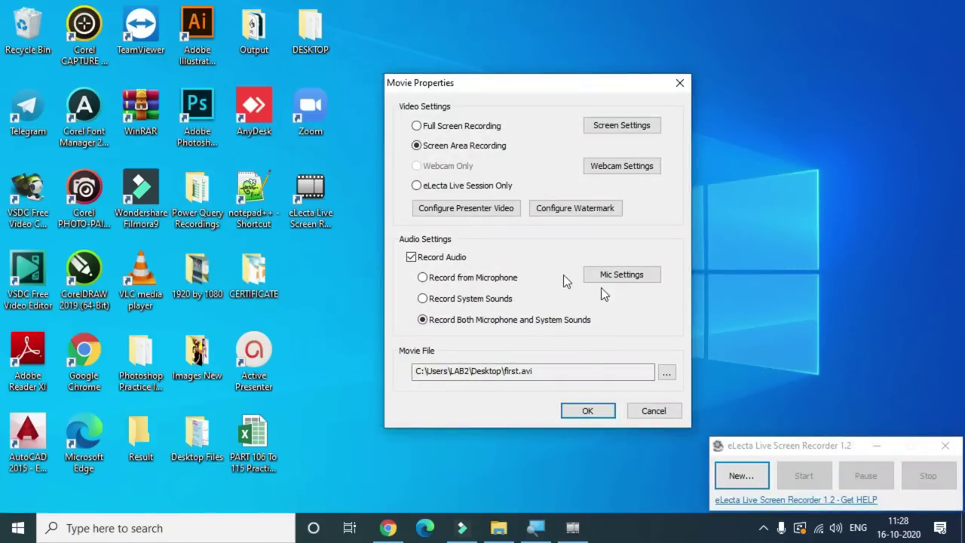
pyautogui.click(457, 129)
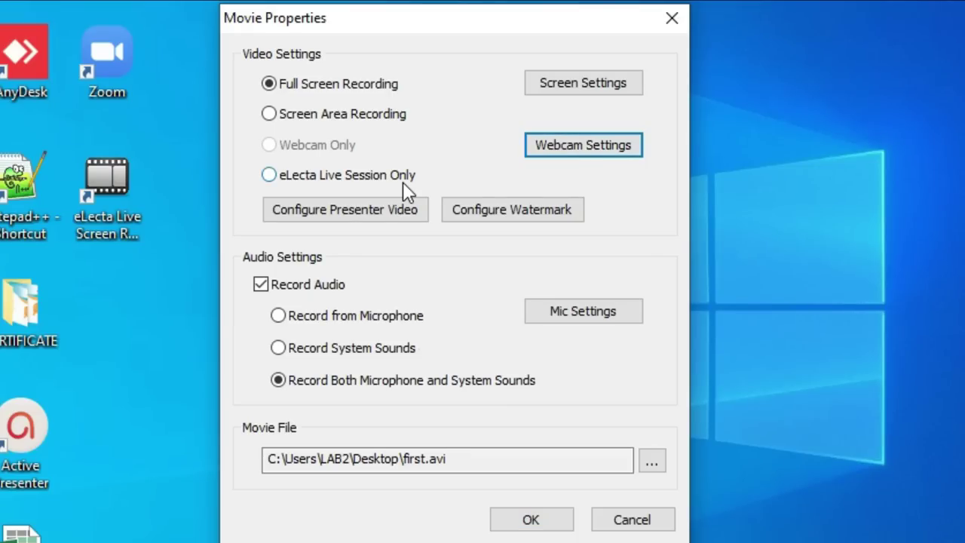
pyautogui.click(351, 181)
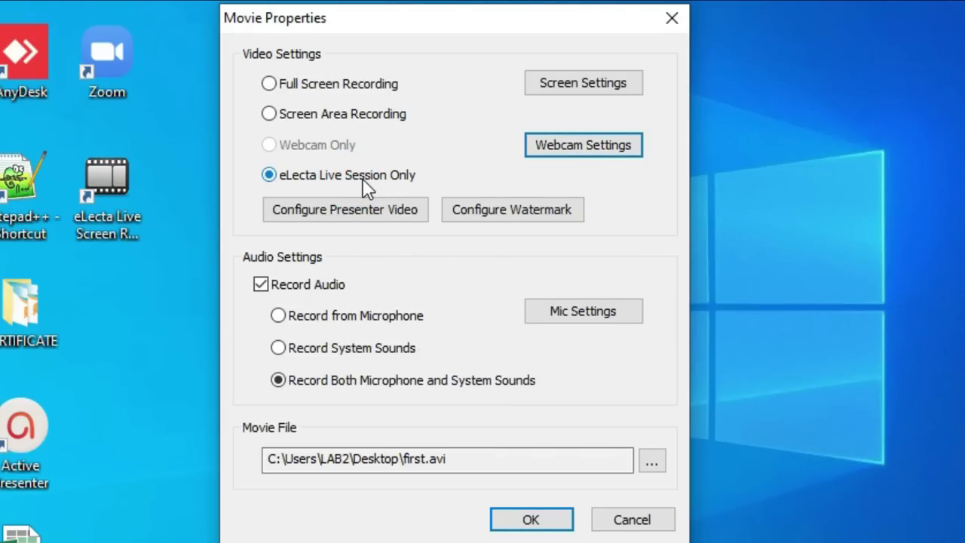
pyautogui.click(346, 95)
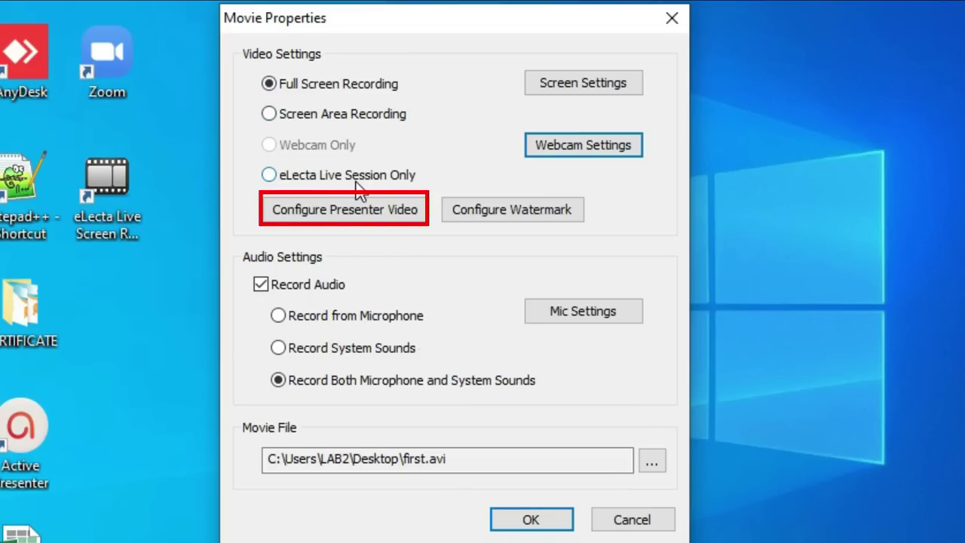
# Enable picture-in-picture recording of the presenter's video, position it at Bottom Right, and check the webcam settings
pyautogui.click(367, 212)
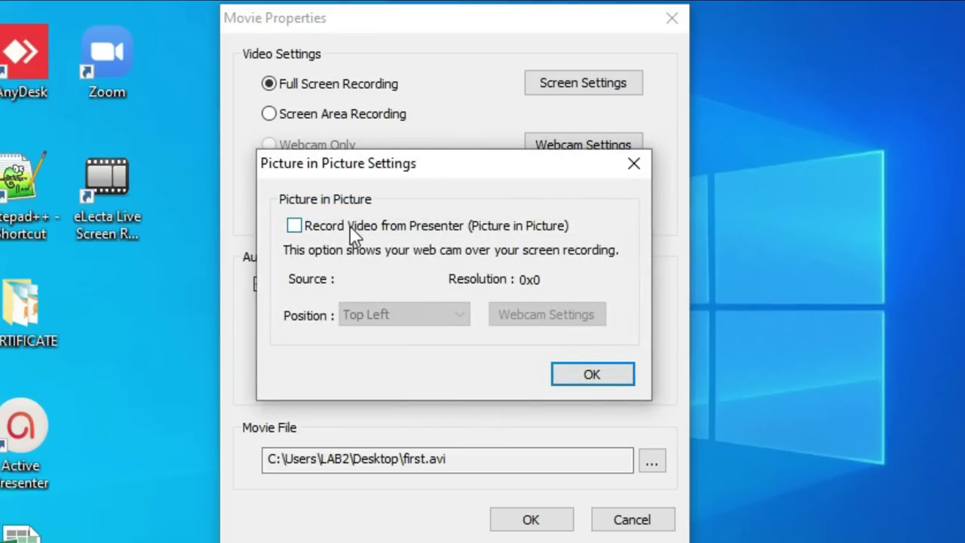
pyautogui.click(350, 225)
pyautogui.click(349, 227)
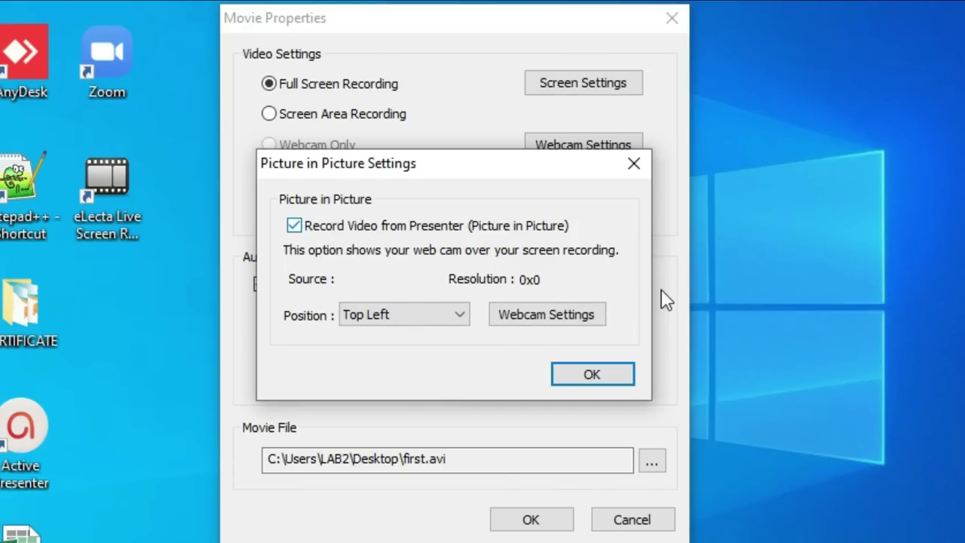
pyautogui.click(425, 313)
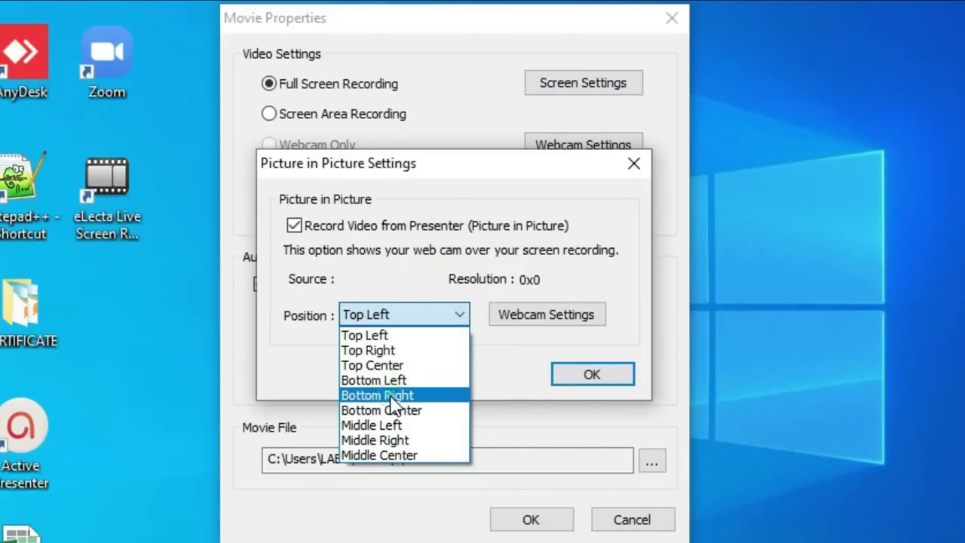
pyautogui.click(390, 395)
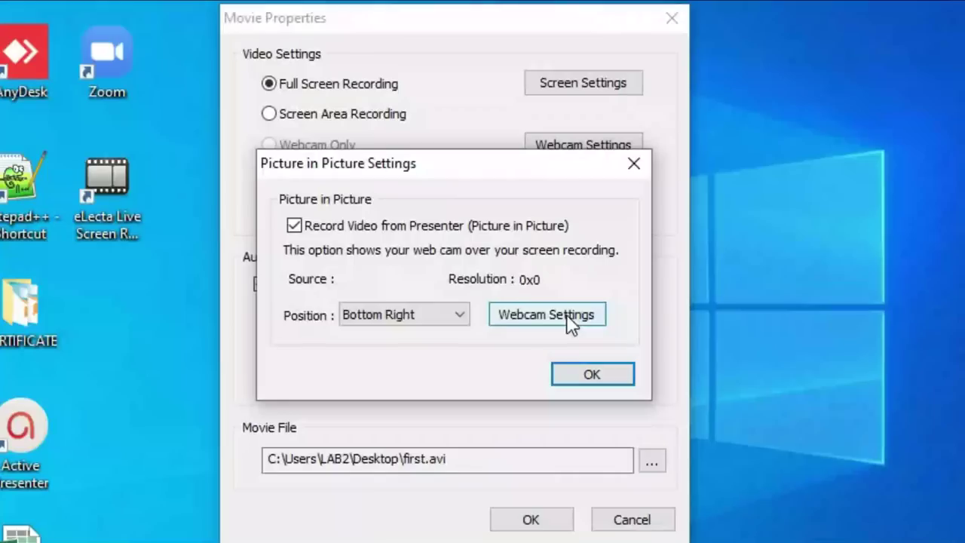
pyautogui.click(566, 315)
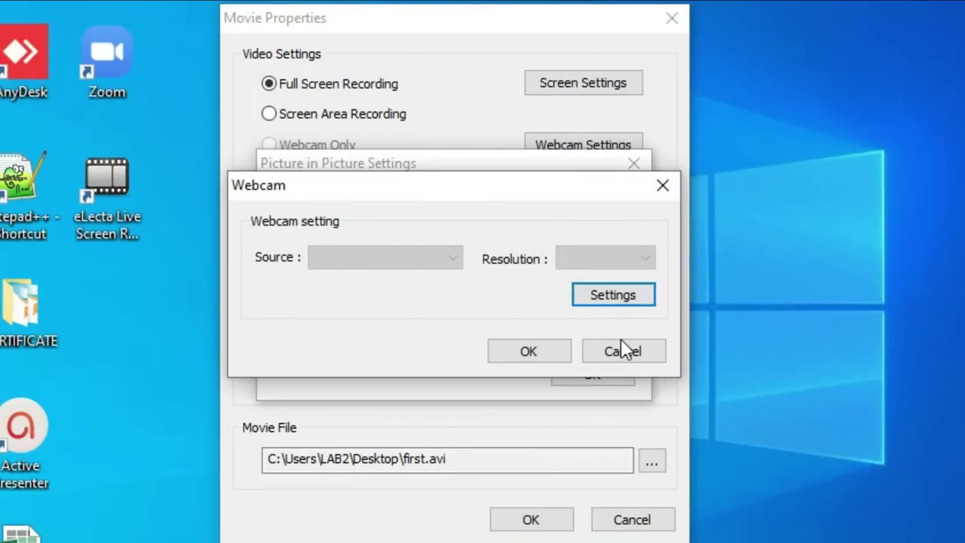
pyautogui.click(621, 348)
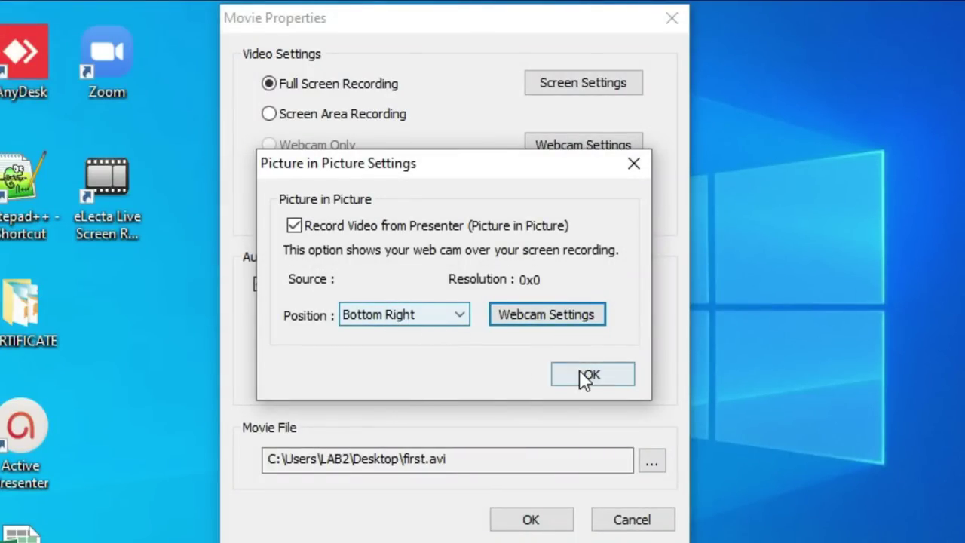
pyautogui.click(608, 376)
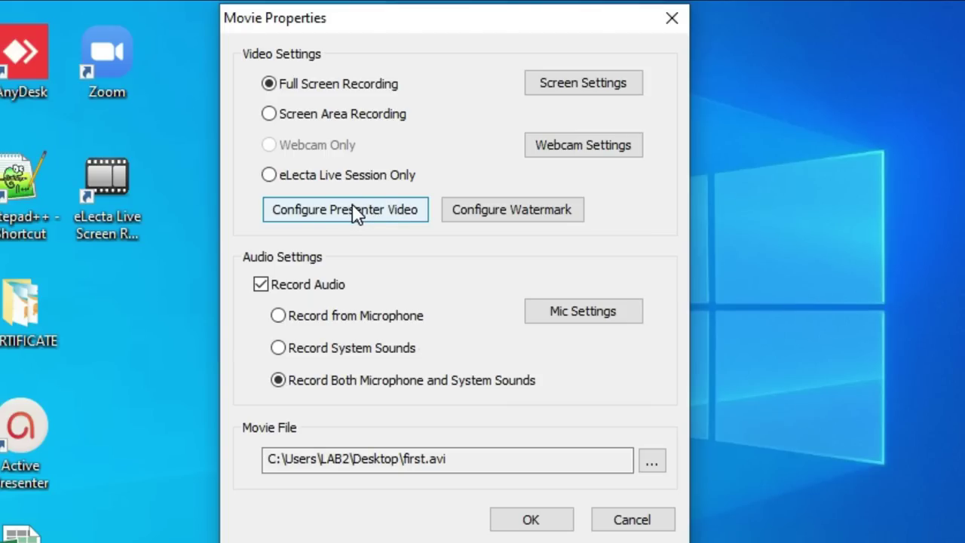
# Open the watermark settings, browse the Desktop folders for a watermark image, and cancel the image selection
pyautogui.click(520, 211)
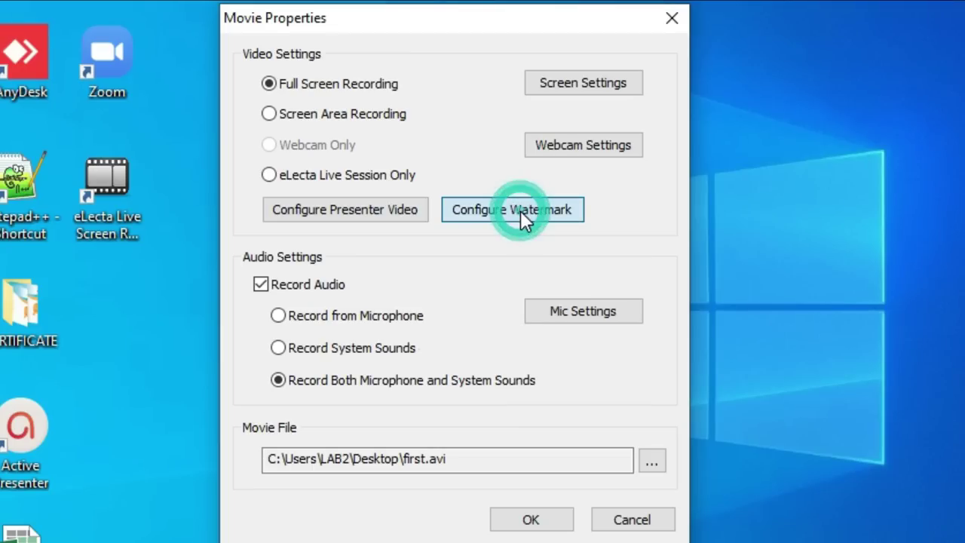
pyautogui.click(481, 210)
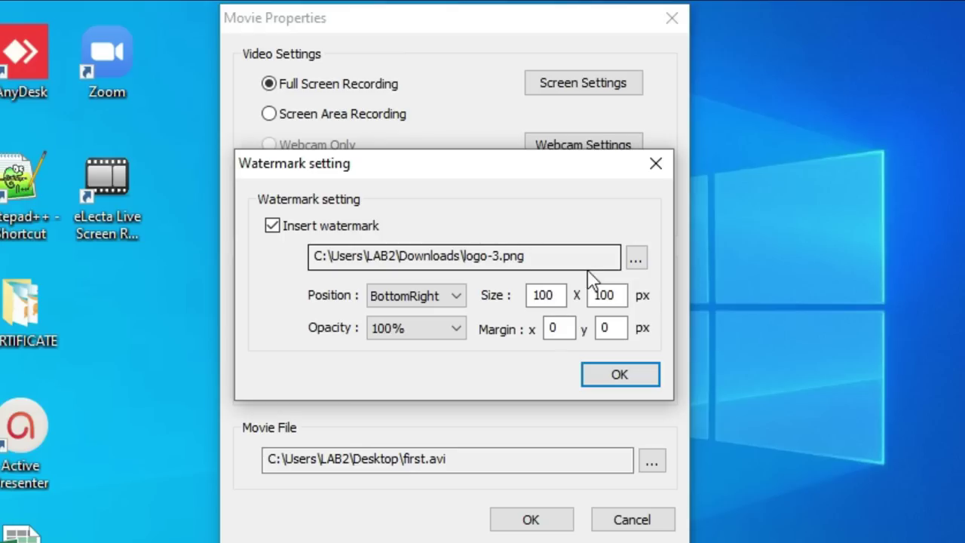
pyautogui.click(637, 259)
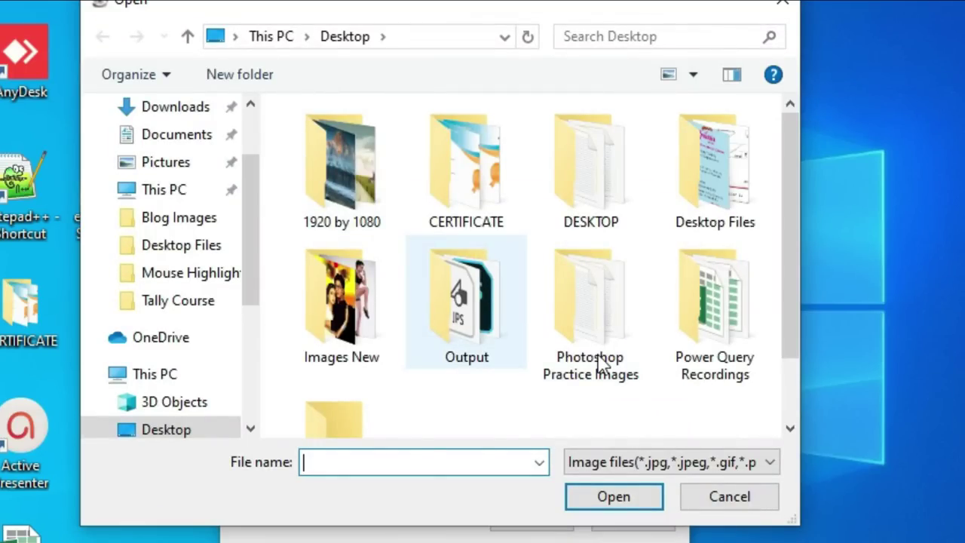
pyautogui.click(603, 355)
pyautogui.scroll(-2, 603, 354)
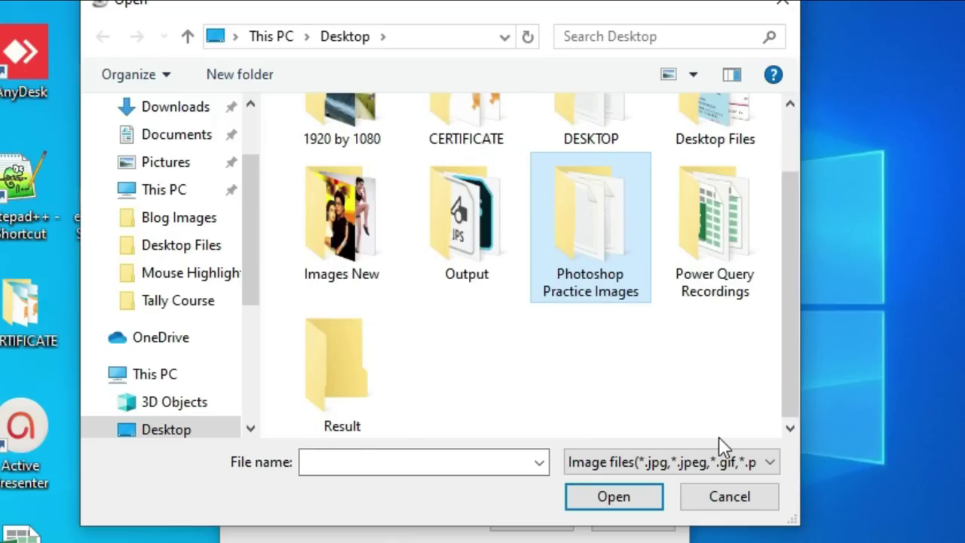
pyautogui.click(726, 500)
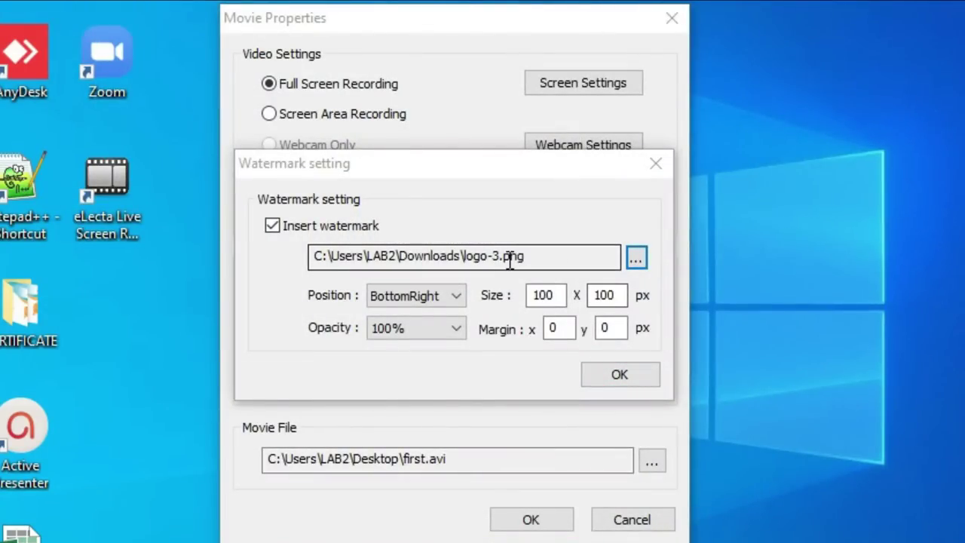
# Inspect the watermark's image path and its width and height size values
pyautogui.moveTo(543, 261); pyautogui.dragTo(294, 270)
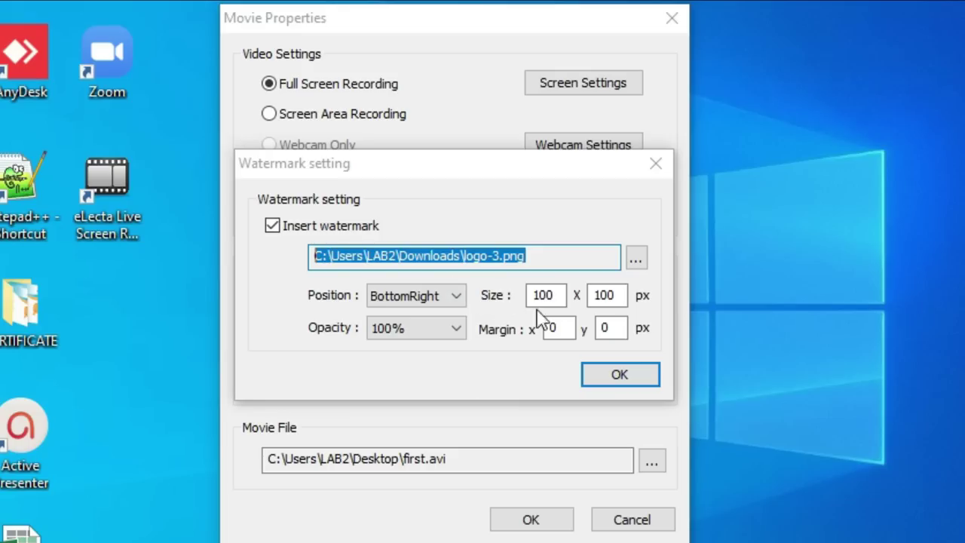
pyautogui.doubleClick(560, 295)
pyautogui.click(607, 295)
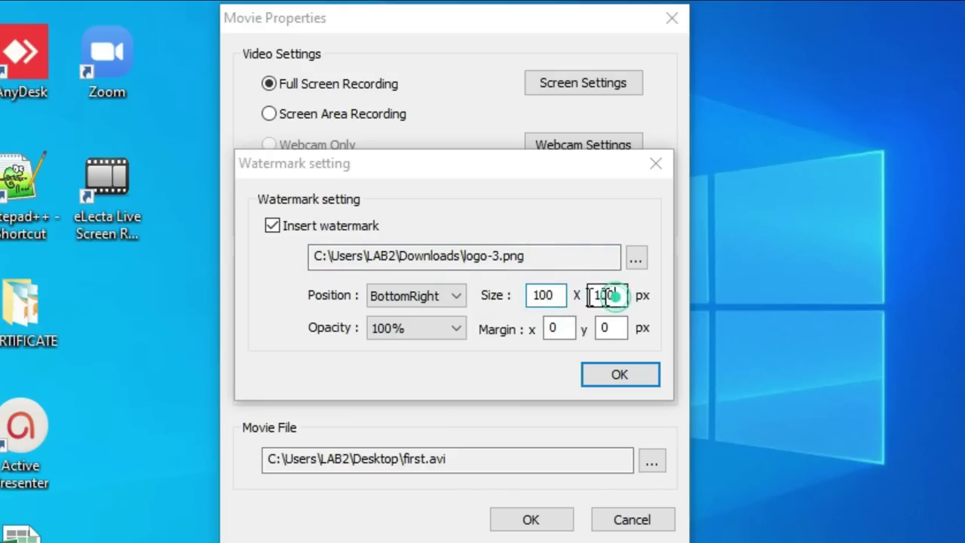
pyautogui.doubleClick(604, 295)
pyautogui.doubleClick(547, 295)
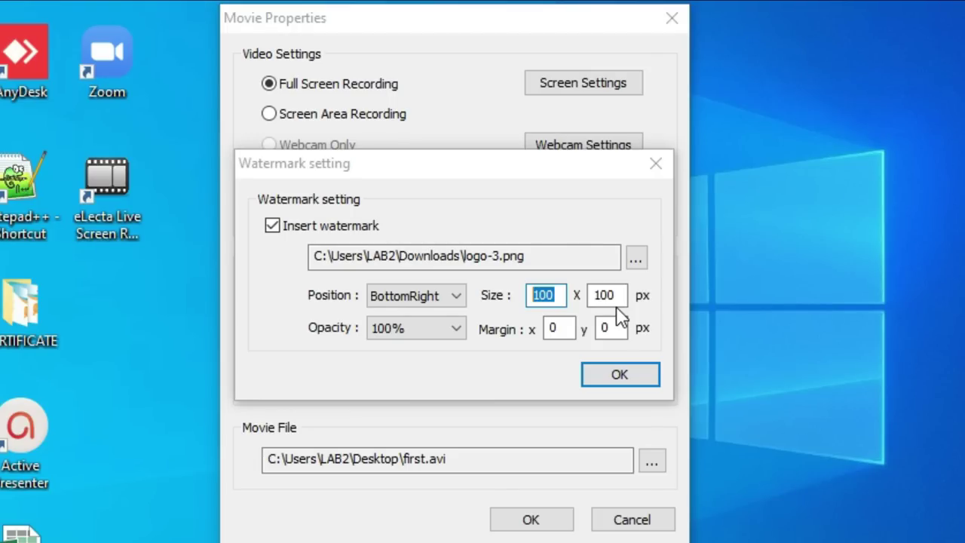
# Try a watermark opacity of 40%, return it to 100%, and accept the watermark settings
pyautogui.click(458, 329)
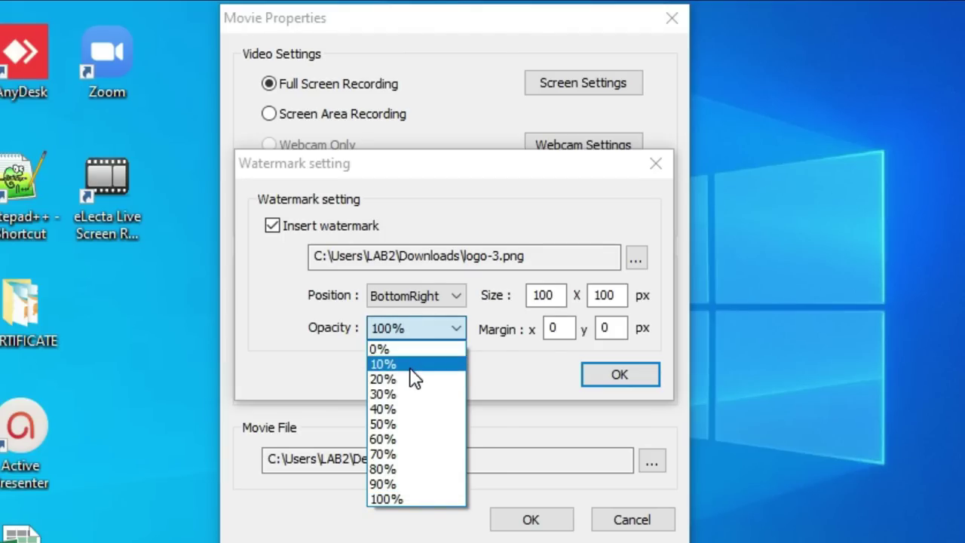
pyautogui.click(411, 409)
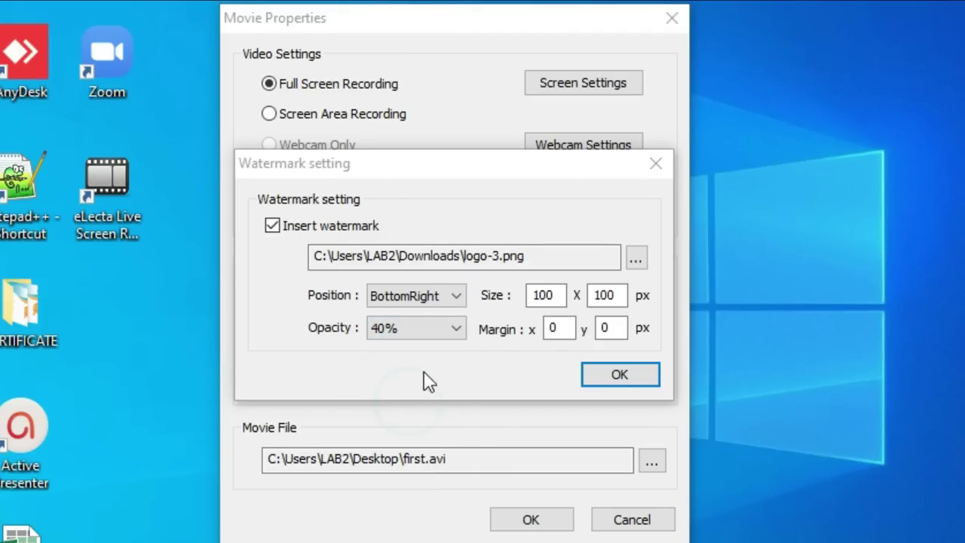
pyautogui.click(455, 332)
pyautogui.click(413, 494)
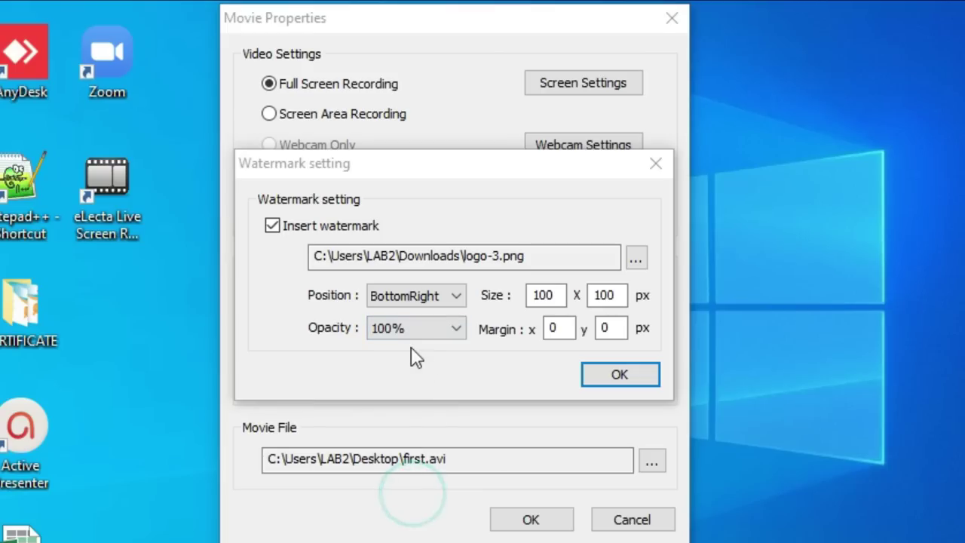
pyautogui.click(617, 376)
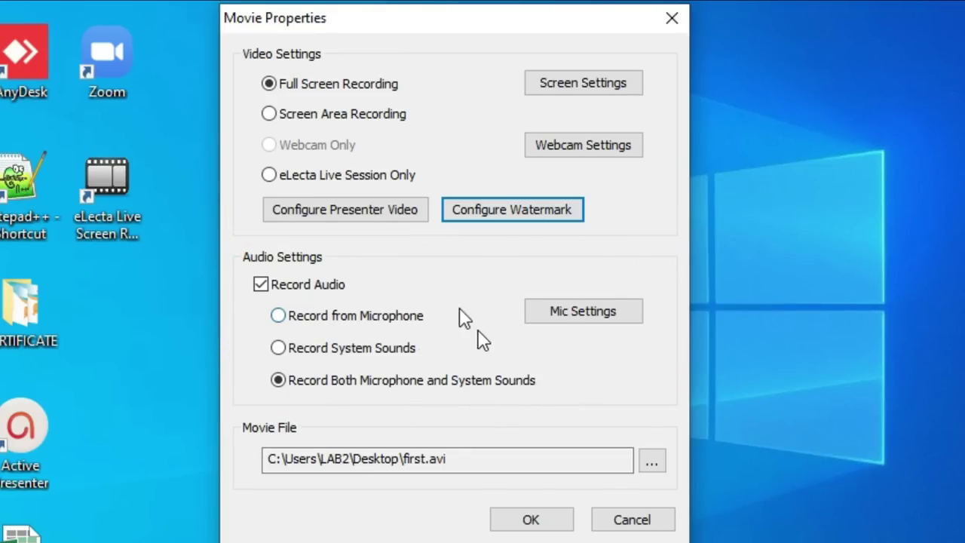
# Try Record from Microphone with its recording devices and Record System Sounds, returning to Record Both Microphone and System Sounds
pyautogui.click(327, 326)
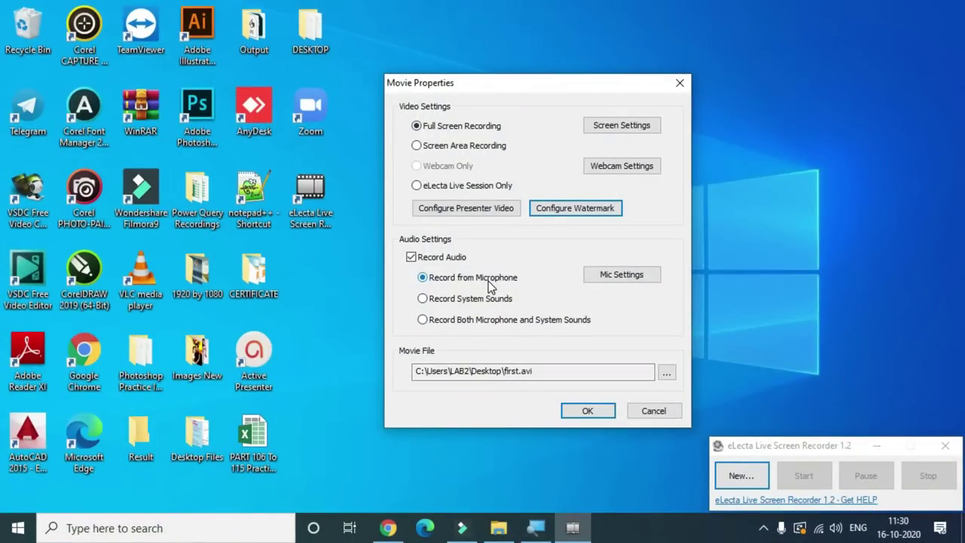
pyautogui.click(632, 275)
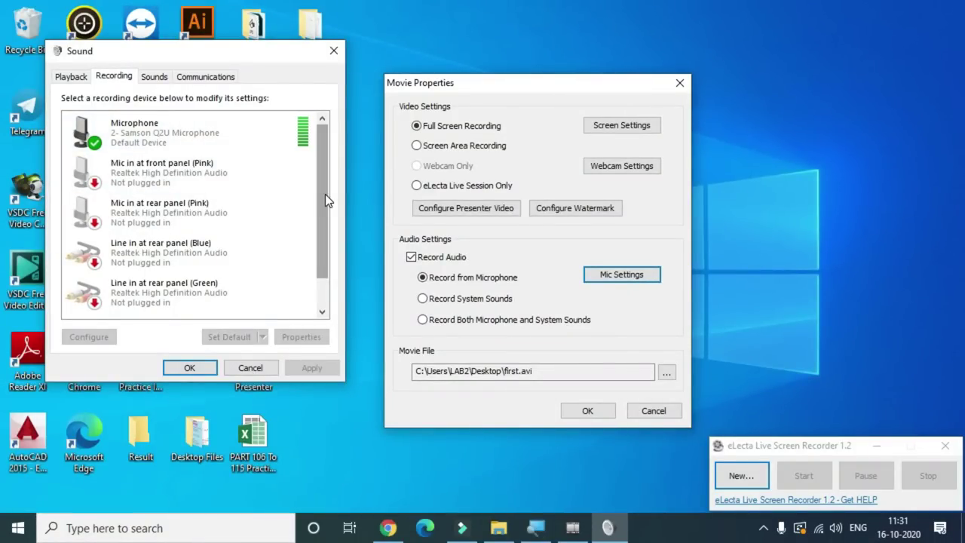
pyautogui.click(190, 368)
pyautogui.click(470, 300)
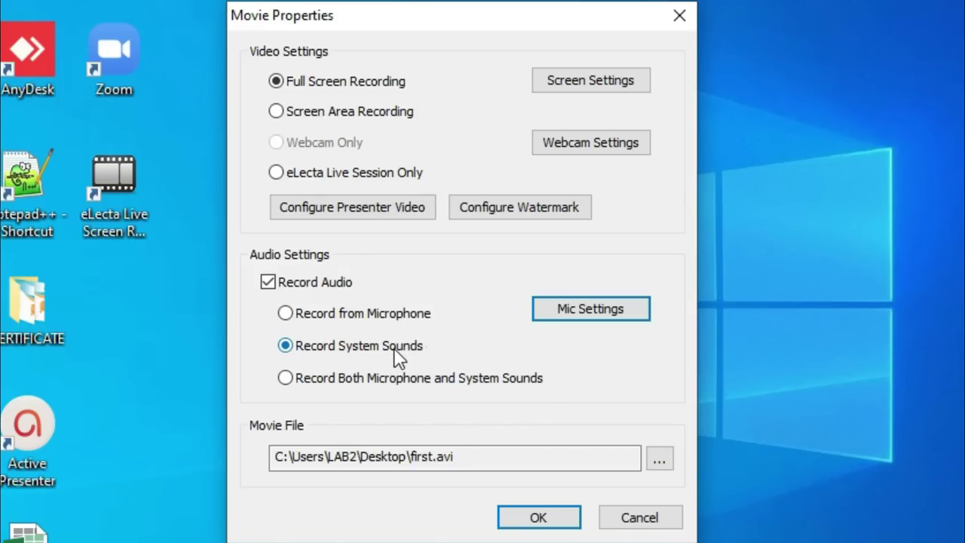
pyautogui.click(368, 381)
# Set the movie file to an AVI named first rec on the Desktop and accept the movie properties
pyautogui.click(661, 460)
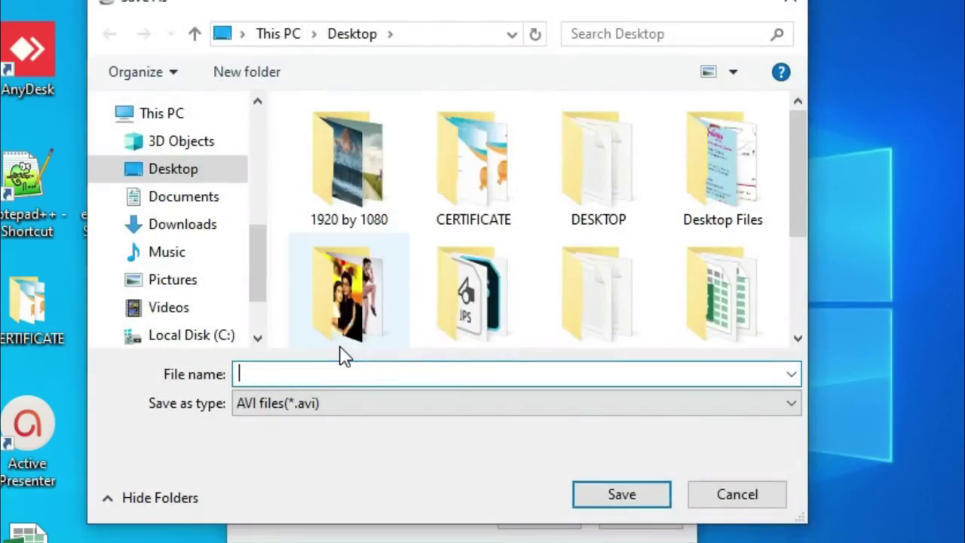
pyautogui.click(704, 494)
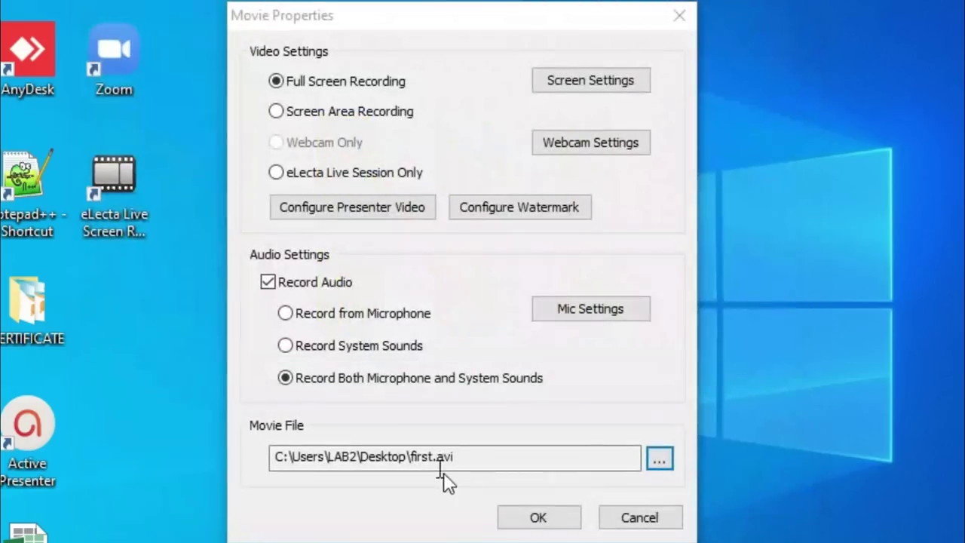
pyautogui.click(661, 460)
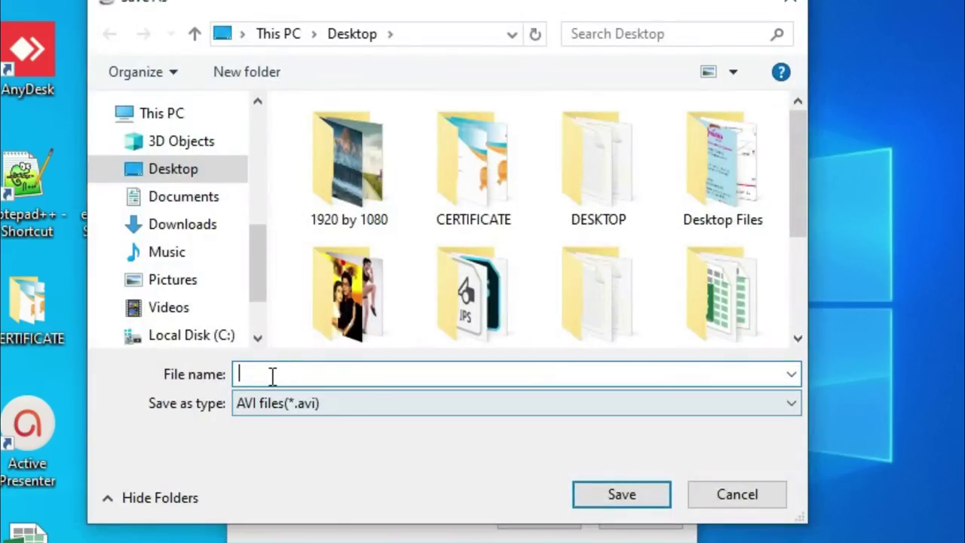
pyautogui.click(272, 373)
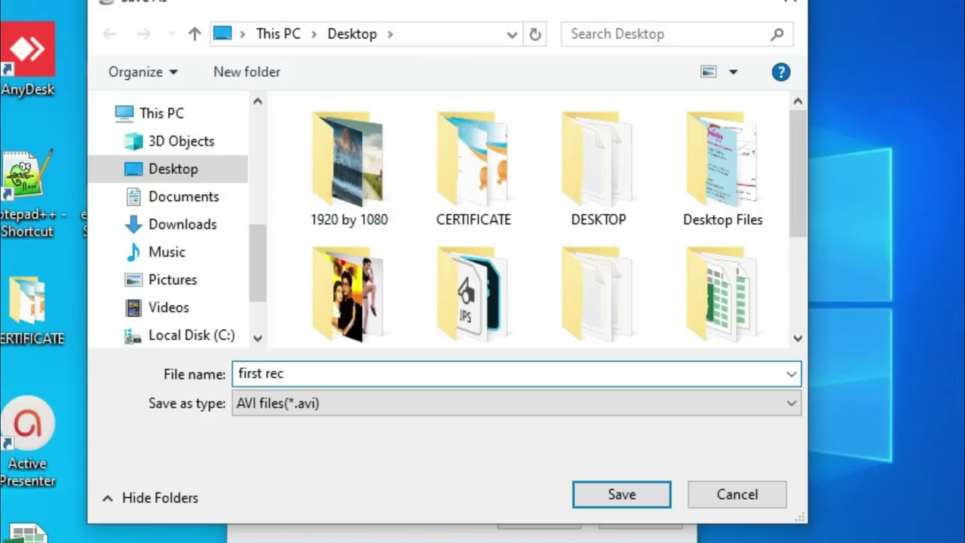
pyautogui.click(620, 496)
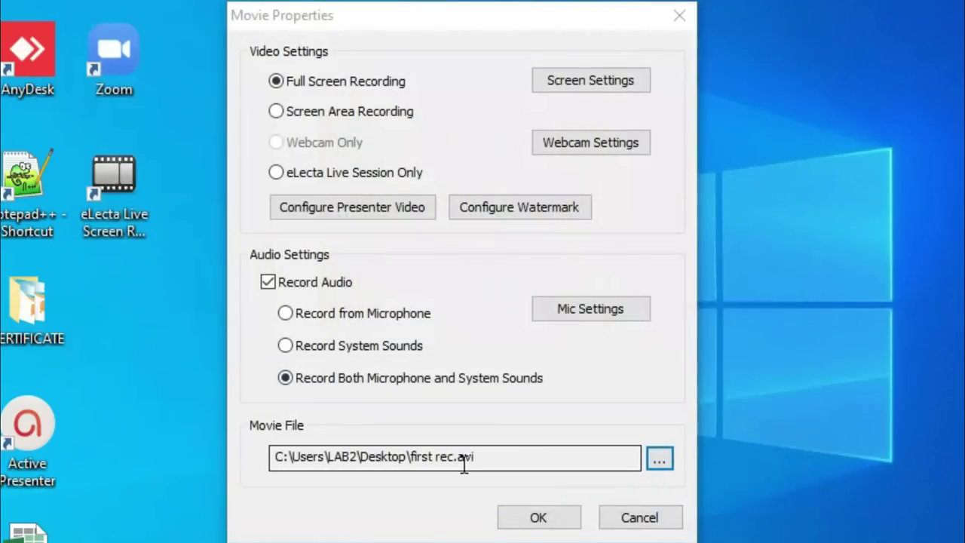
pyautogui.click(555, 522)
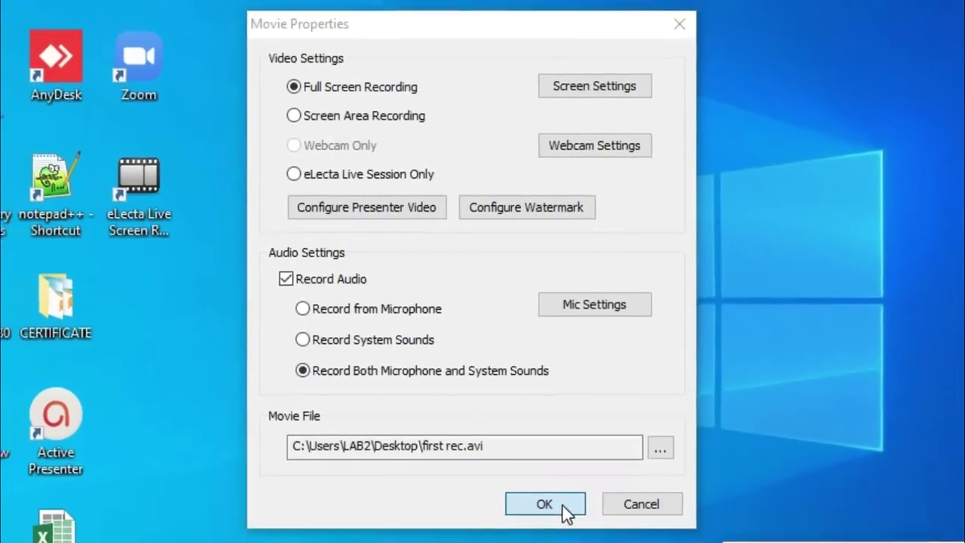
pyautogui.click(562, 507)
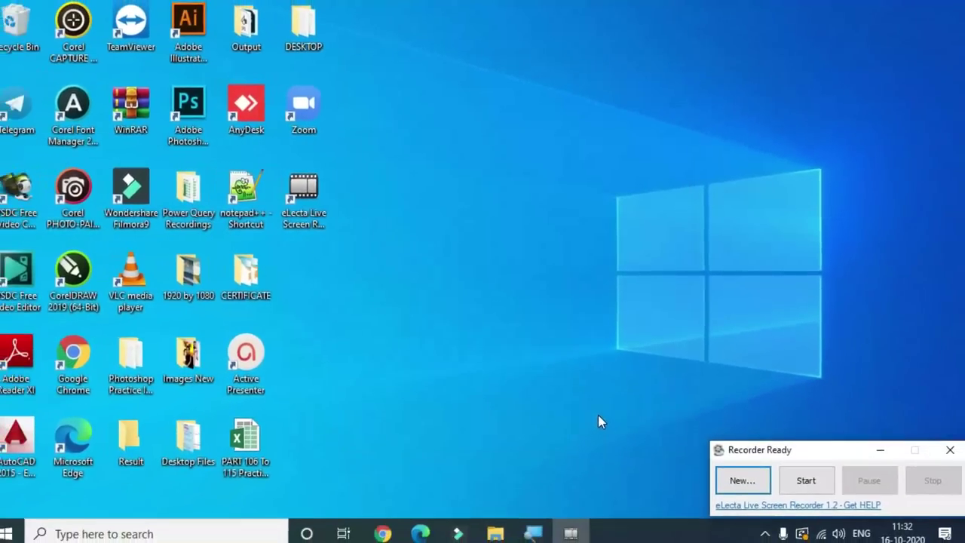
# Start the screen recording and briefly show the Windows Start menu while it runs
pyautogui.click(755, 475)
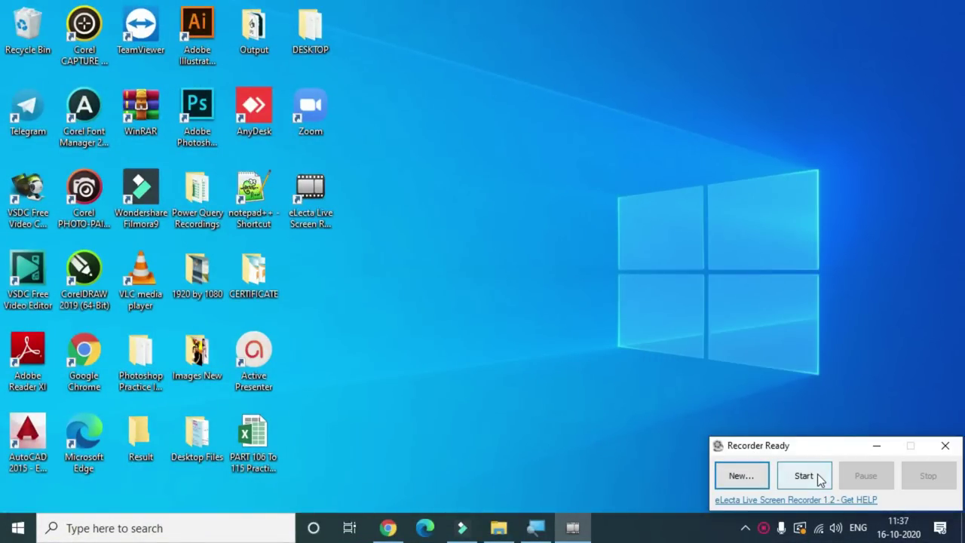
pyautogui.click(806, 476)
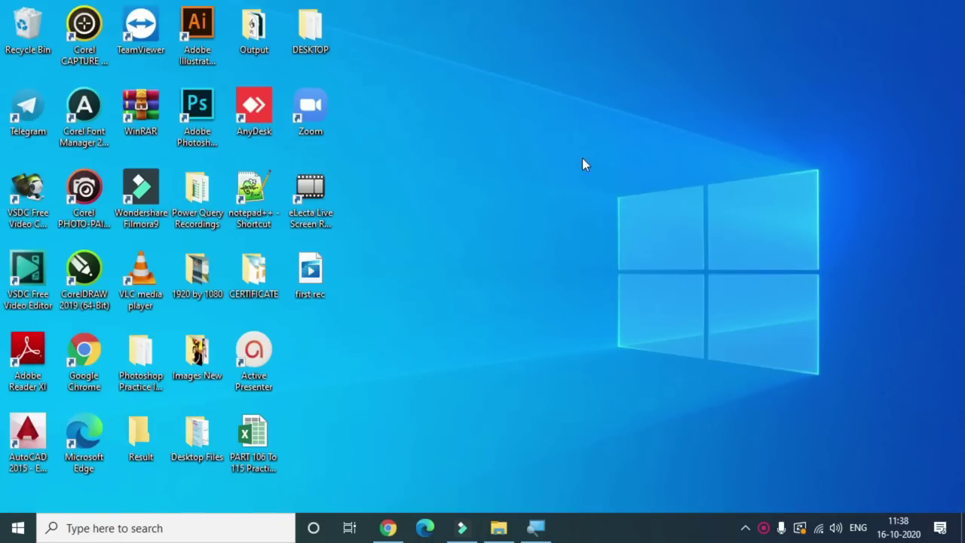
pyautogui.click(15, 526)
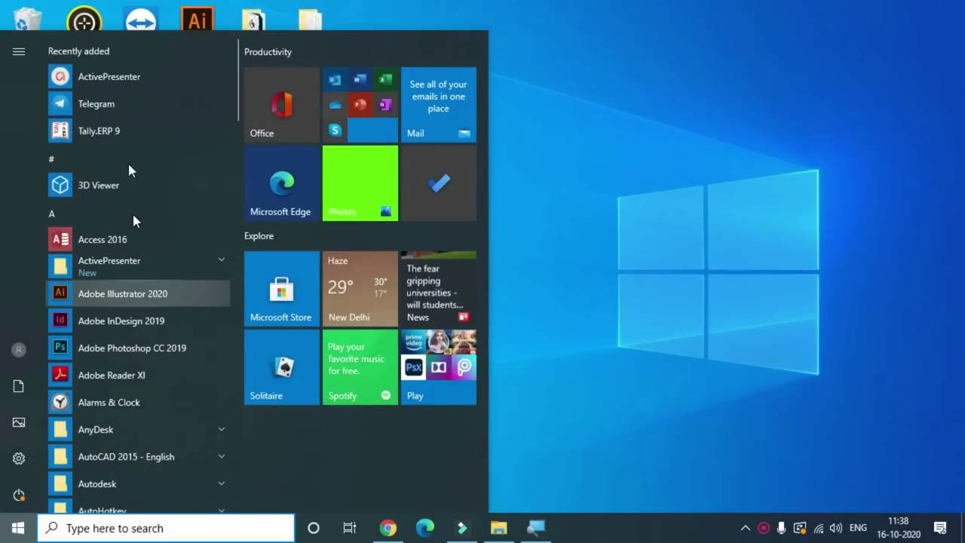
pyautogui.click(498, 373)
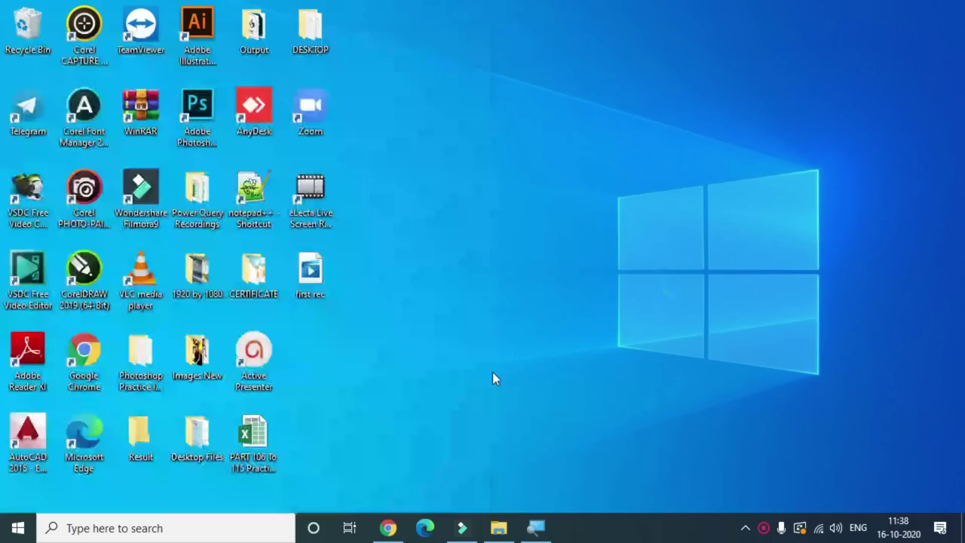
# Switch to Chrome and play the Excel course intro video for a few seconds before pausing it
pyautogui.click(398, 527)
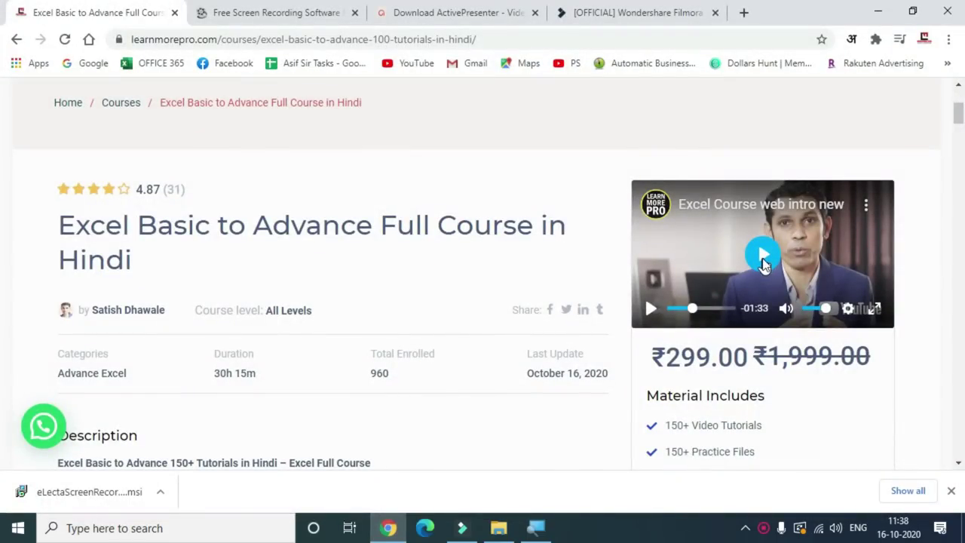
pyautogui.click(810, 261)
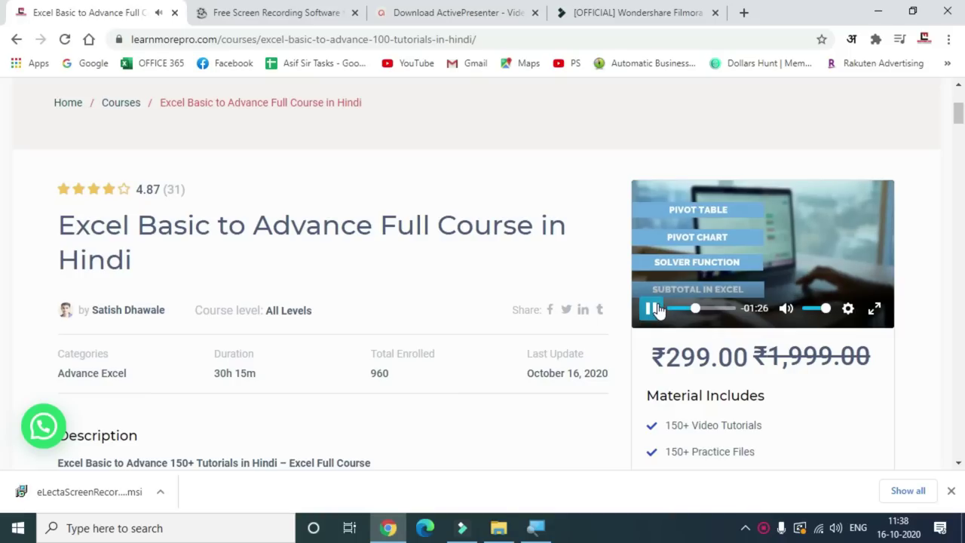
pyautogui.click(650, 309)
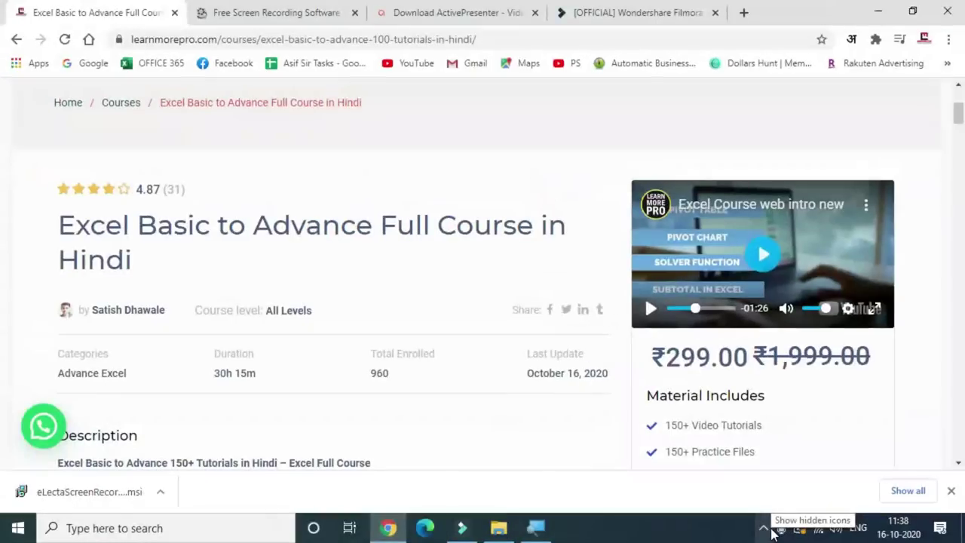
# Bring back the hidden eLecta recorder, stop the recording, and decline to review it
pyautogui.click(766, 529)
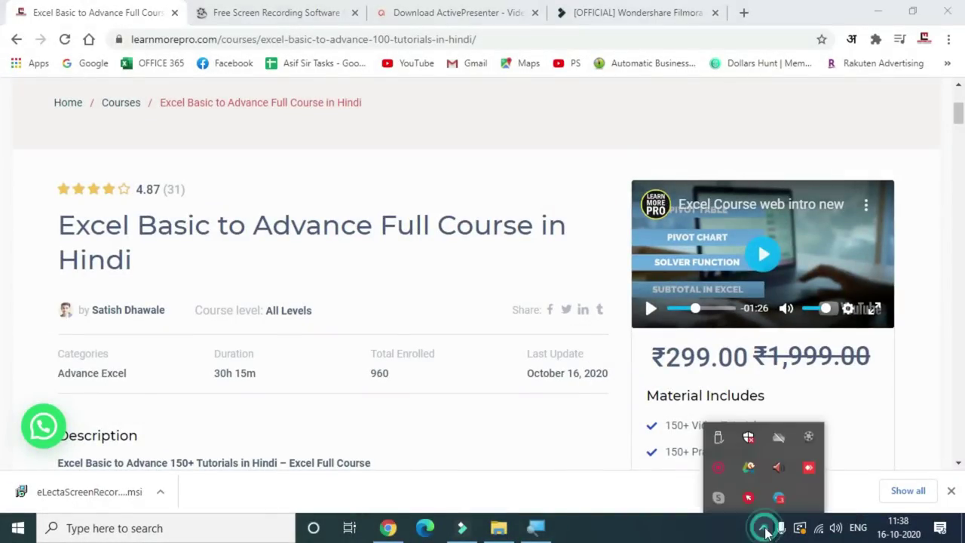
pyautogui.click(810, 439)
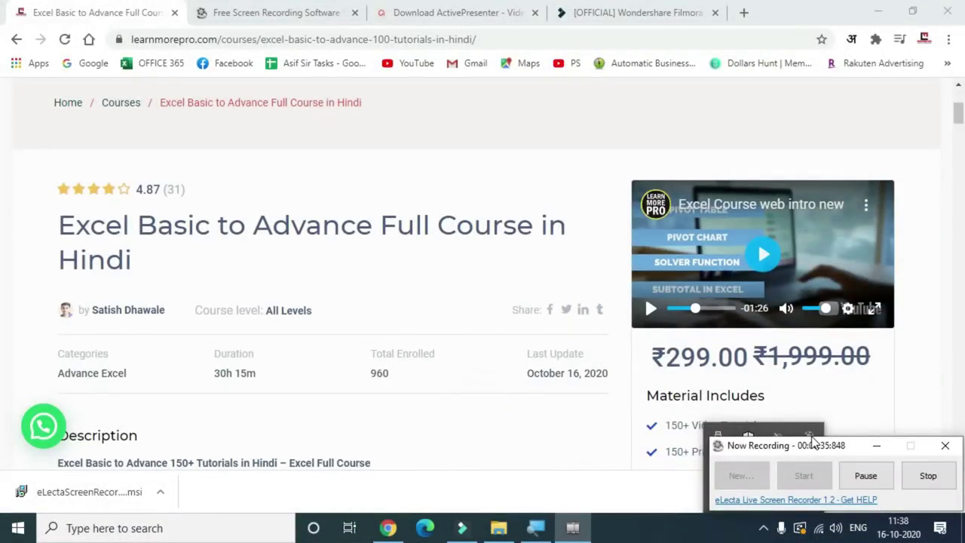
pyautogui.click(919, 471)
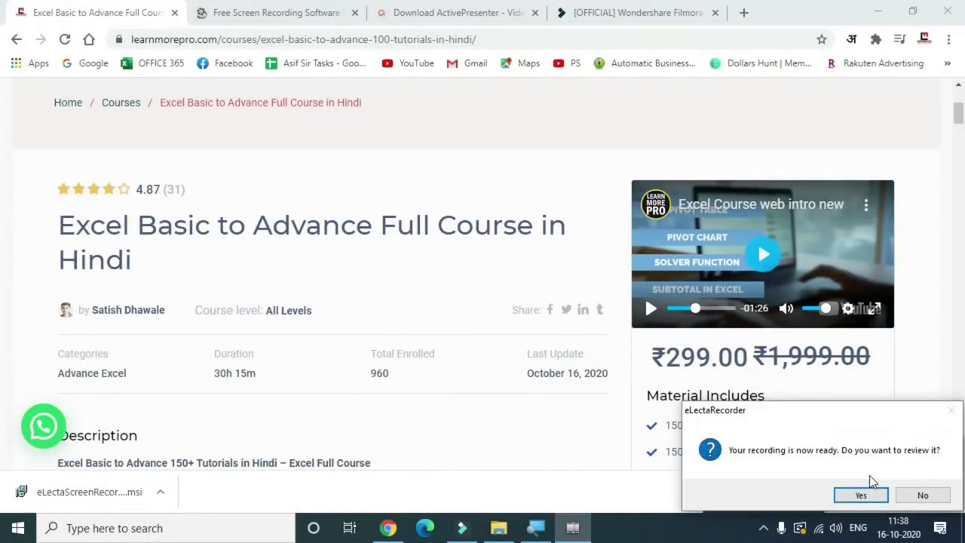
pyautogui.click(914, 496)
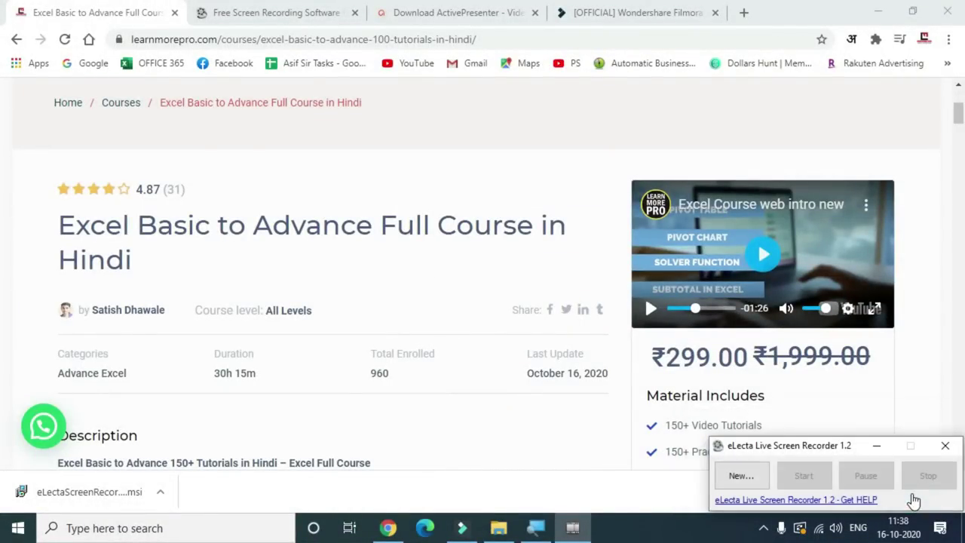
# Minimize the browser and open the first rec file on the Desktop with VLC media player
pyautogui.click(875, 14)
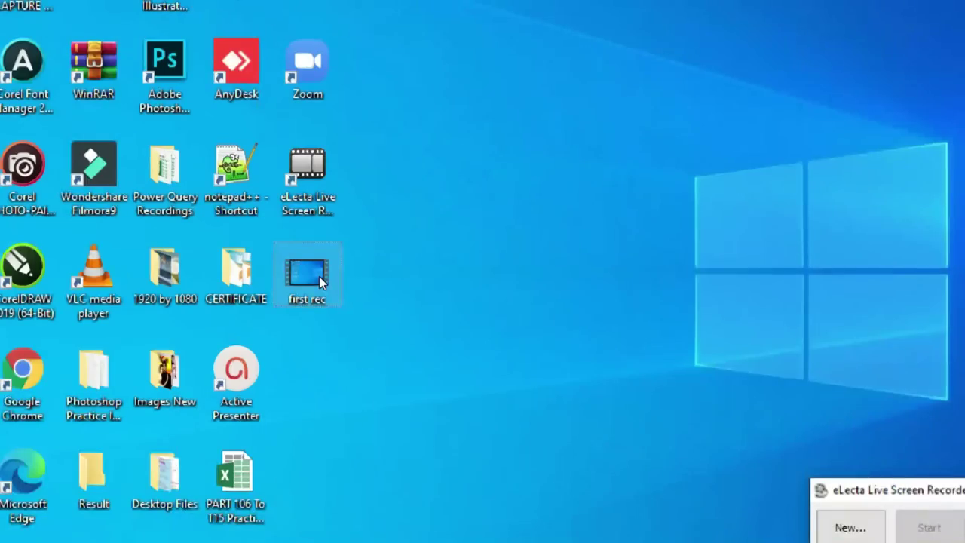
pyautogui.moveTo(319, 277)
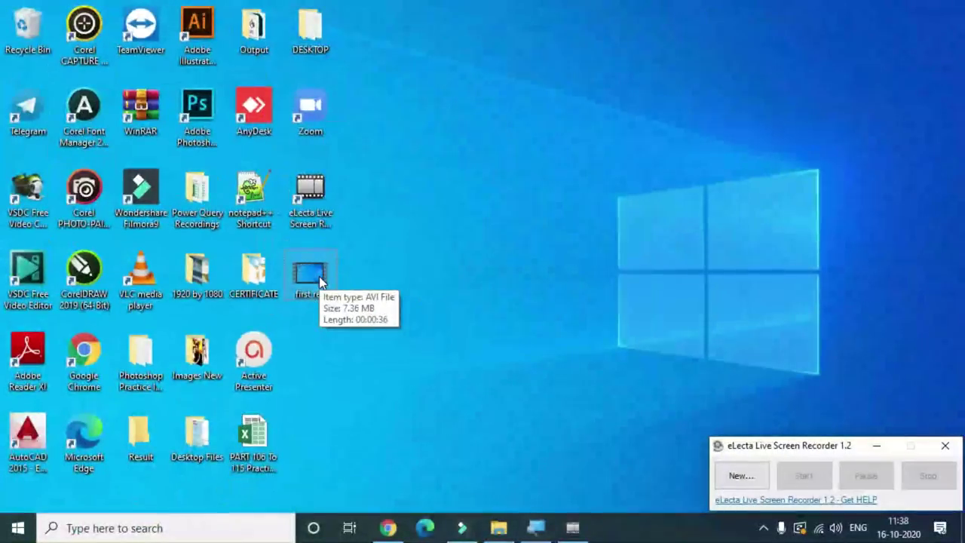
pyautogui.rightClick(319, 277)
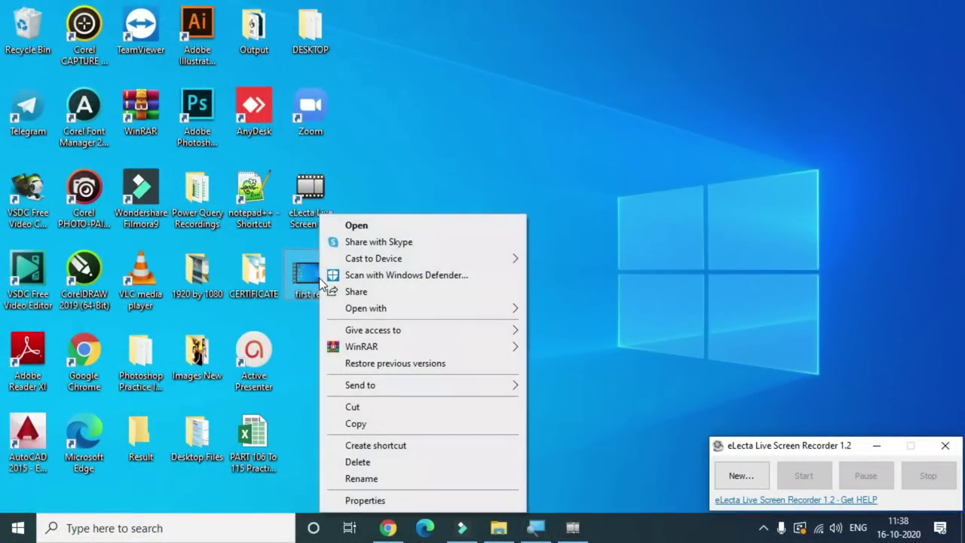
pyautogui.click(420, 311)
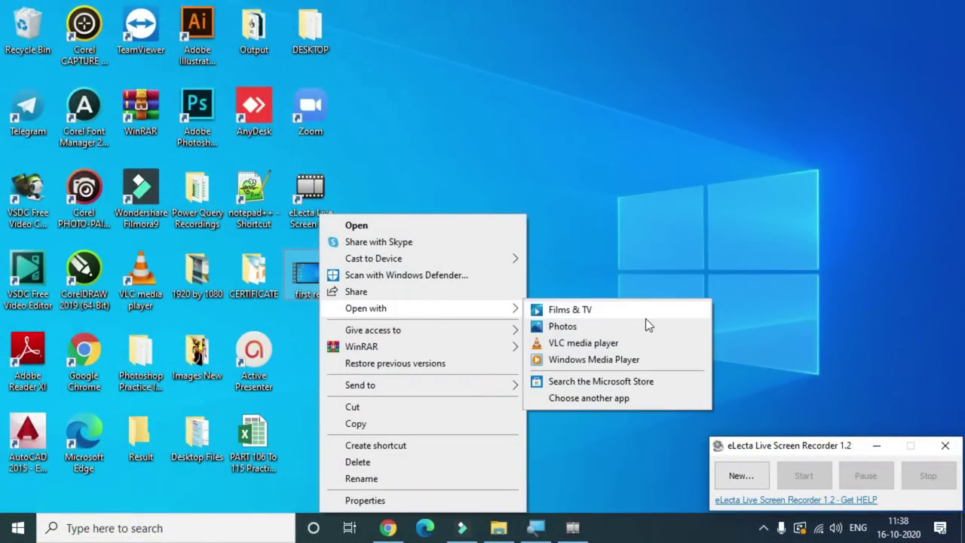
pyautogui.click(599, 347)
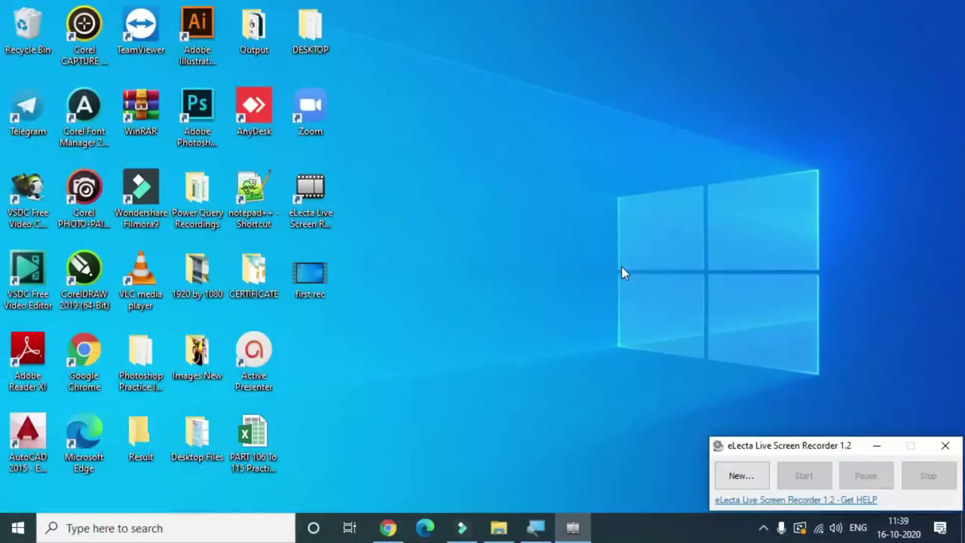
# Switch to Chrome and look over the Windows and macOS download options on the ActivePresenter page
pyautogui.click(387, 527)
pyautogui.click(426, 12)
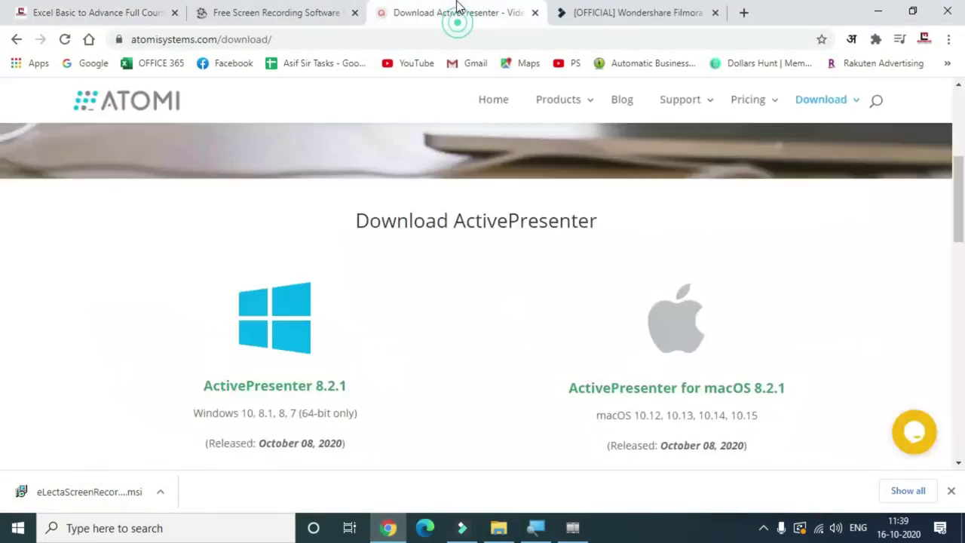
pyautogui.scroll(4, 413, 243)
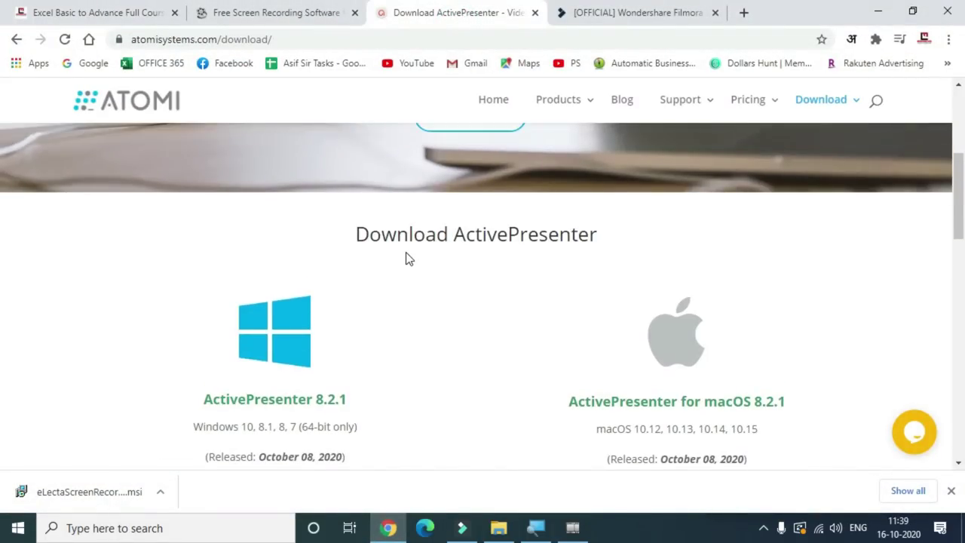
pyautogui.scroll(-5, 405, 249)
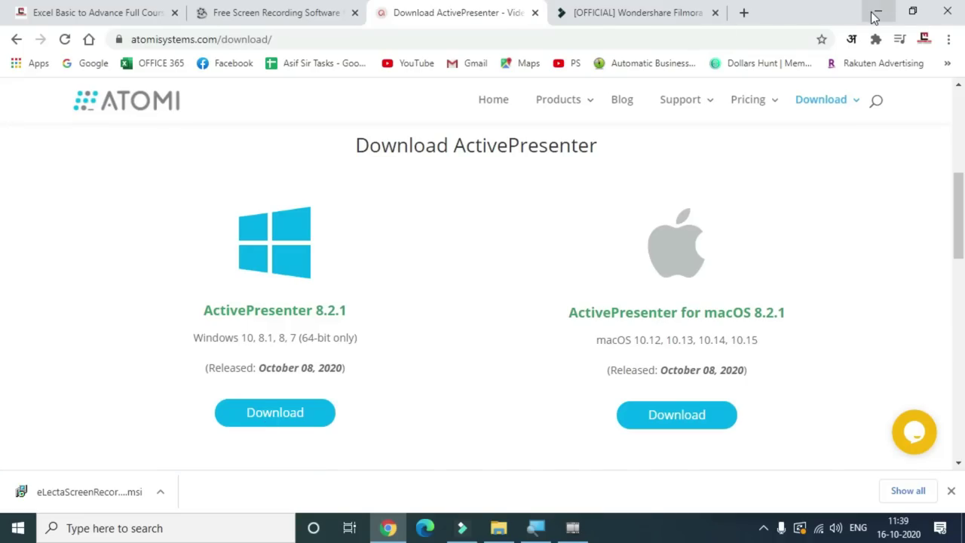
# Minimize Chrome and close eLecta Live Screen Recorder, declining its feedback request
pyautogui.click(875, 15)
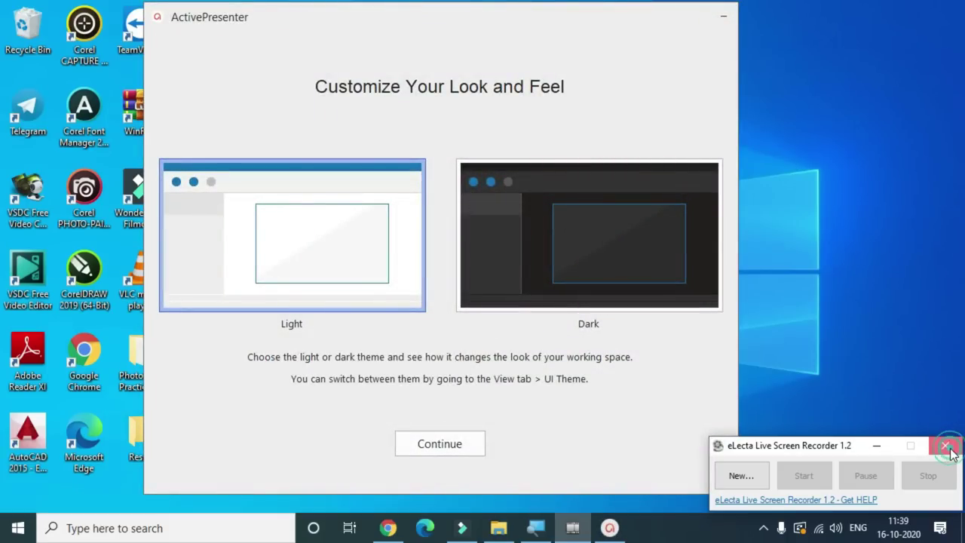
pyautogui.click(948, 447)
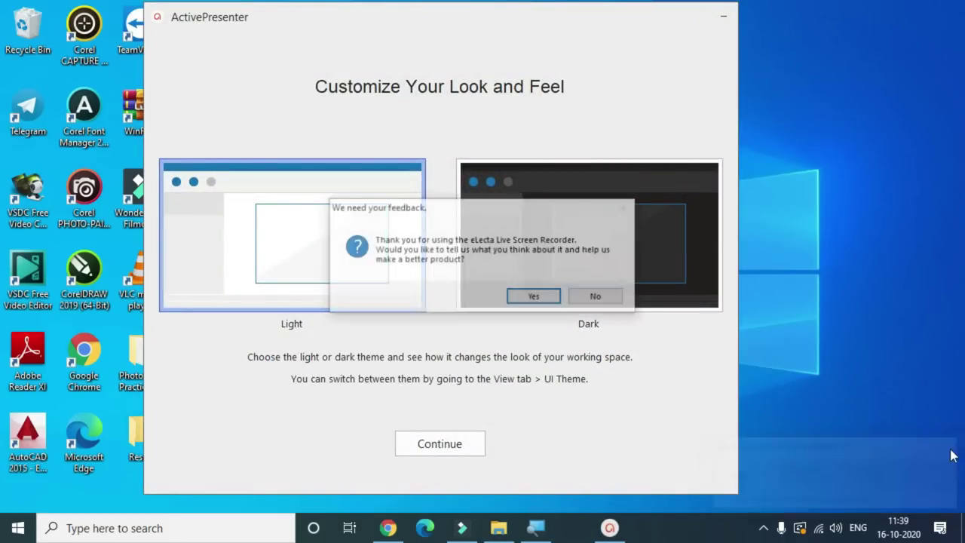
pyautogui.click(614, 298)
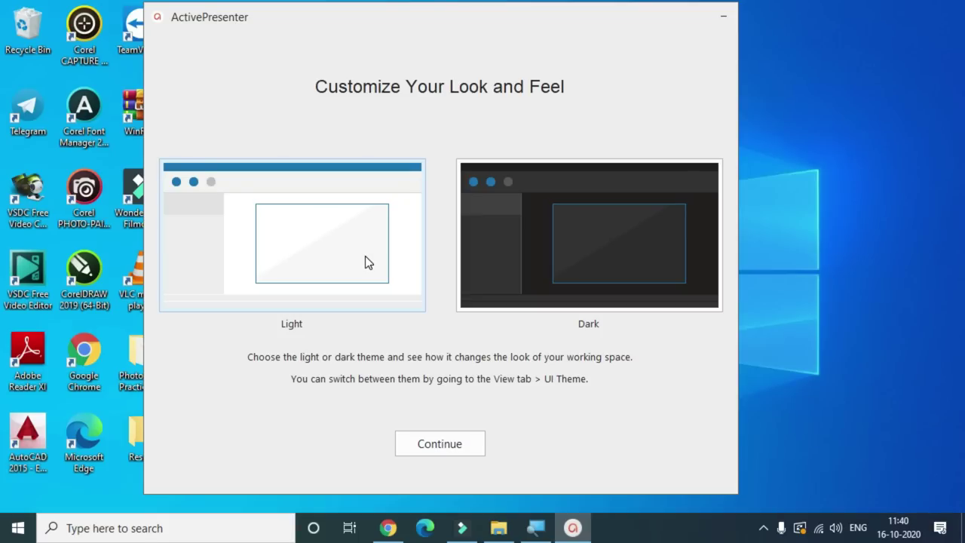
# Preview the Dark theme in ActivePresenter, choose the Light theme and continue to the start page
pyautogui.click(358, 214)
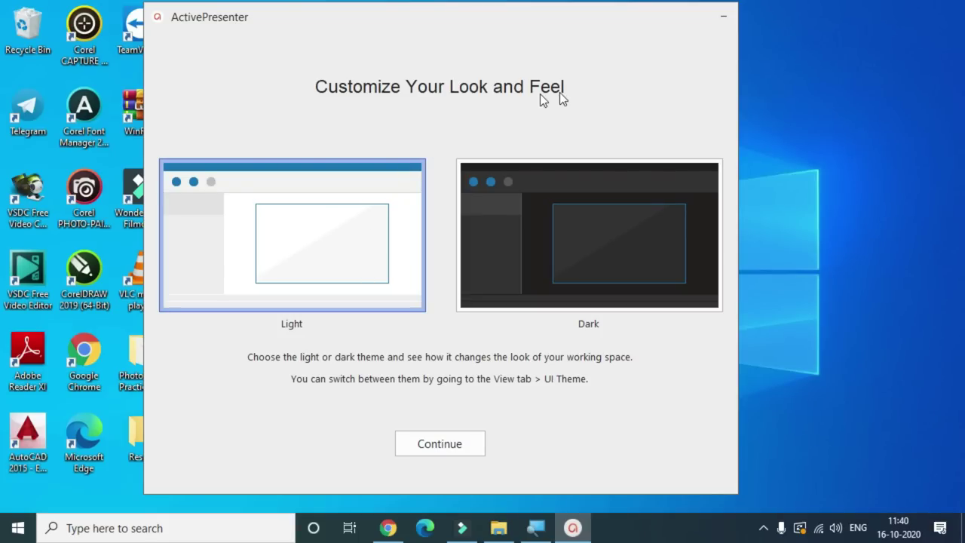
pyautogui.click(622, 245)
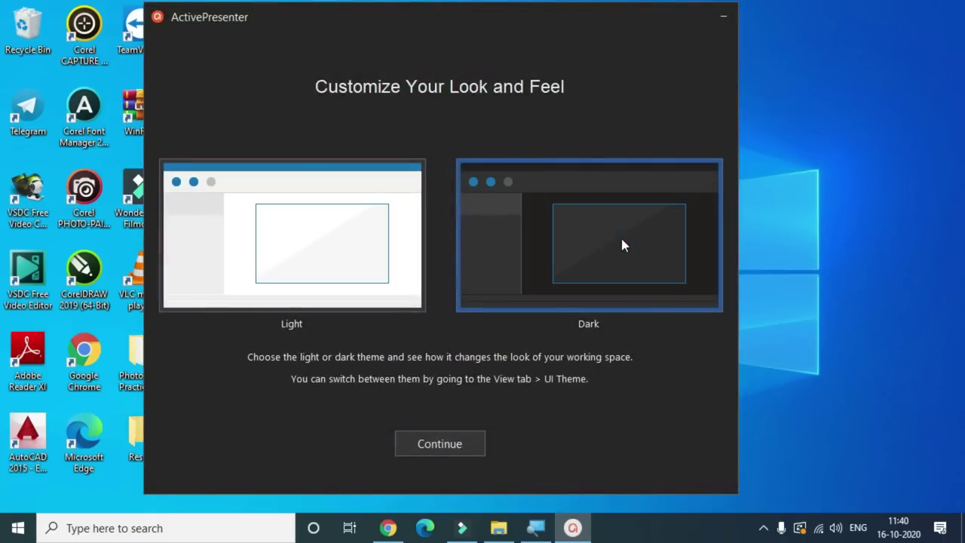
pyautogui.click(355, 240)
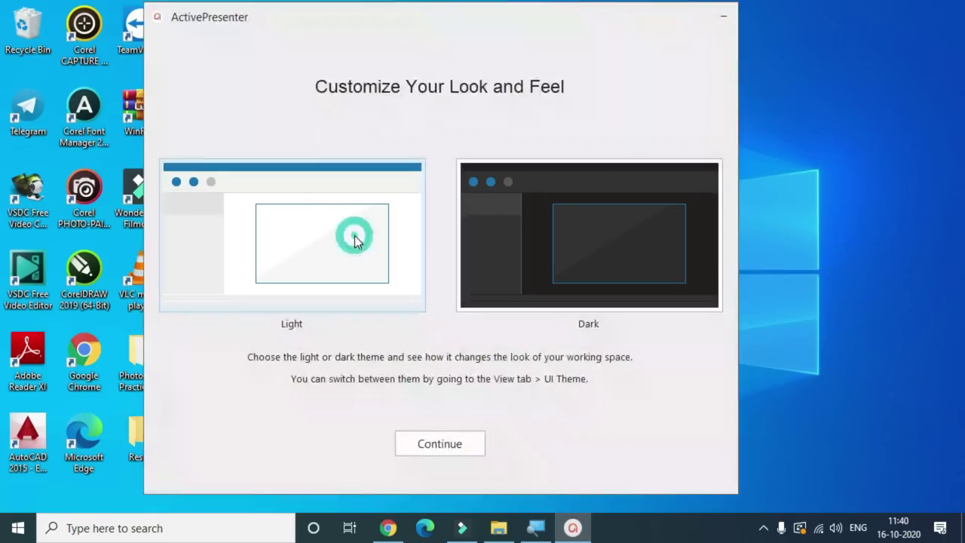
pyautogui.click(455, 445)
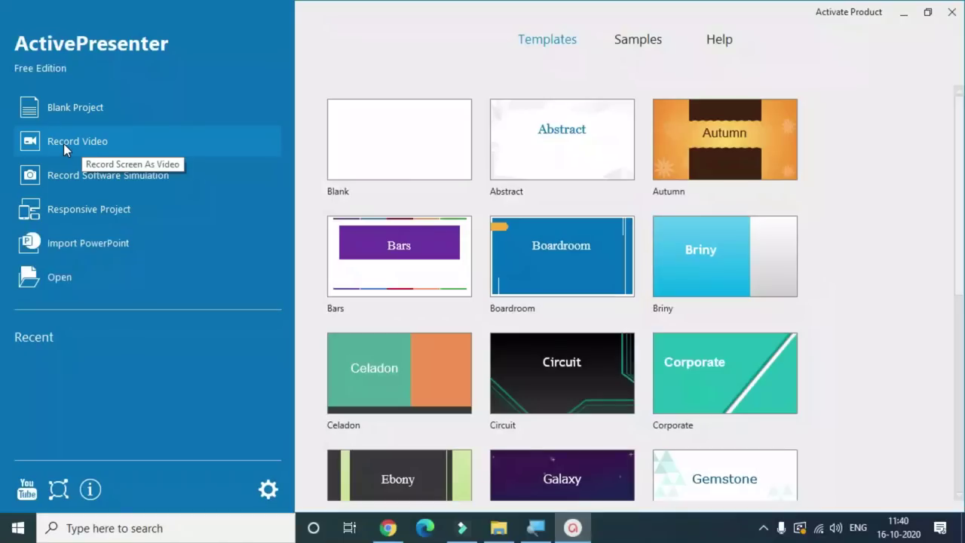
# Start a Record Video project and check its webcam and audio device options
pyautogui.click(63, 143)
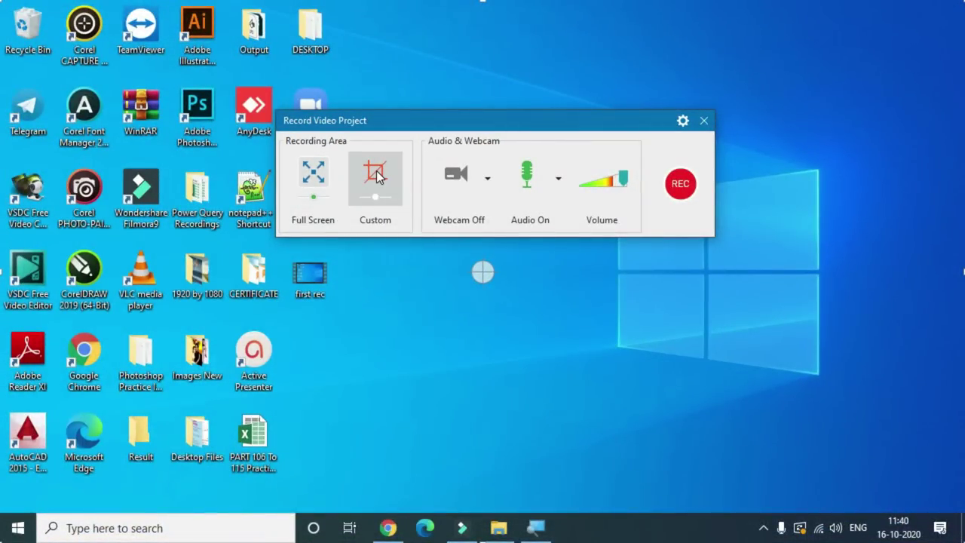
pyautogui.click(489, 179)
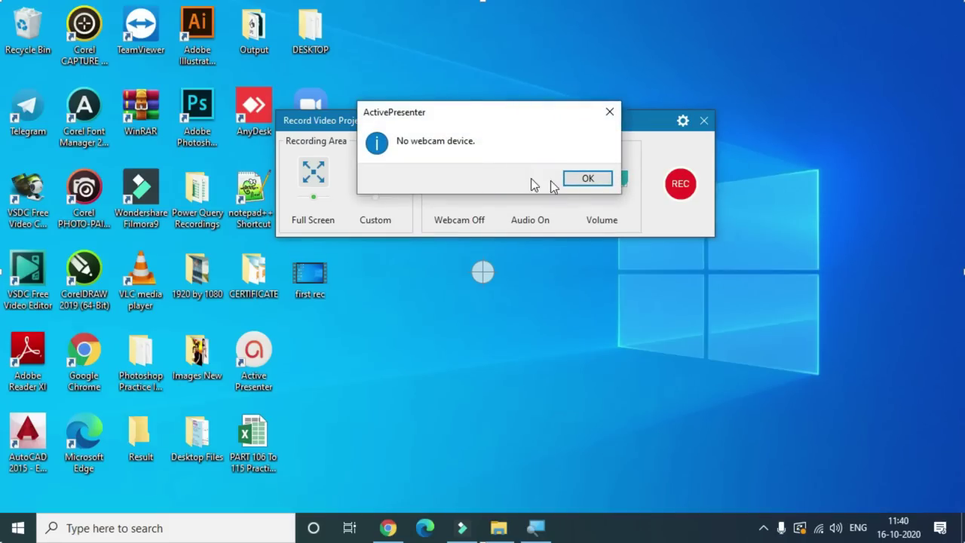
pyautogui.click(579, 181)
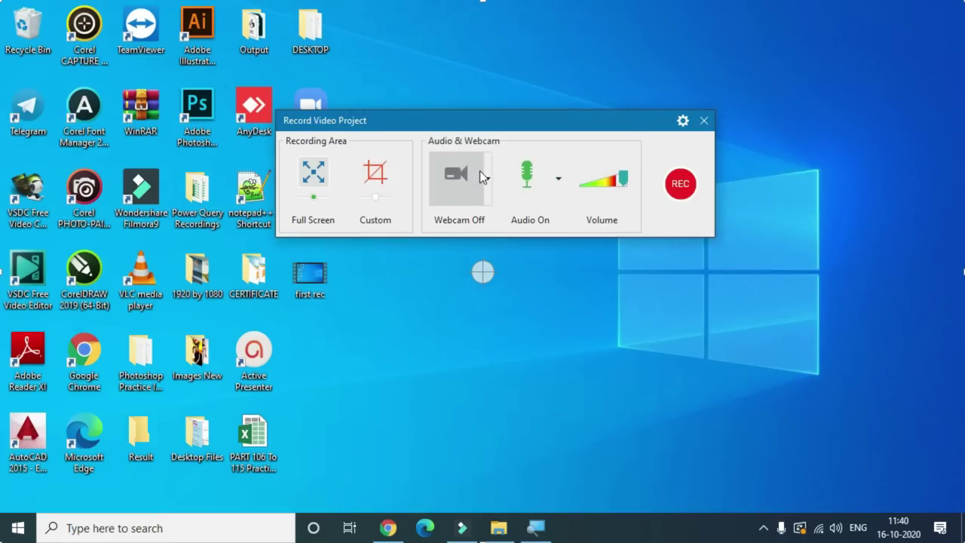
pyautogui.click(558, 181)
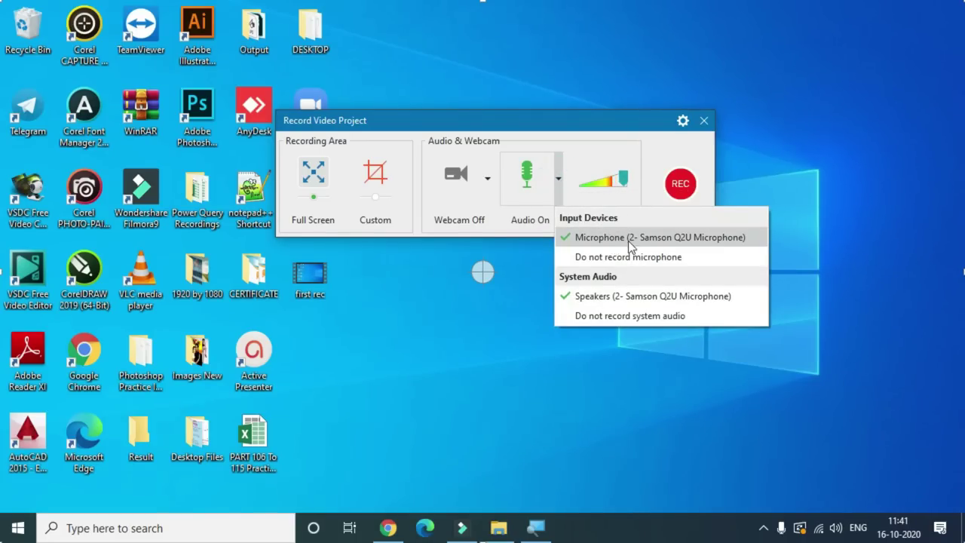
pyautogui.click(652, 150)
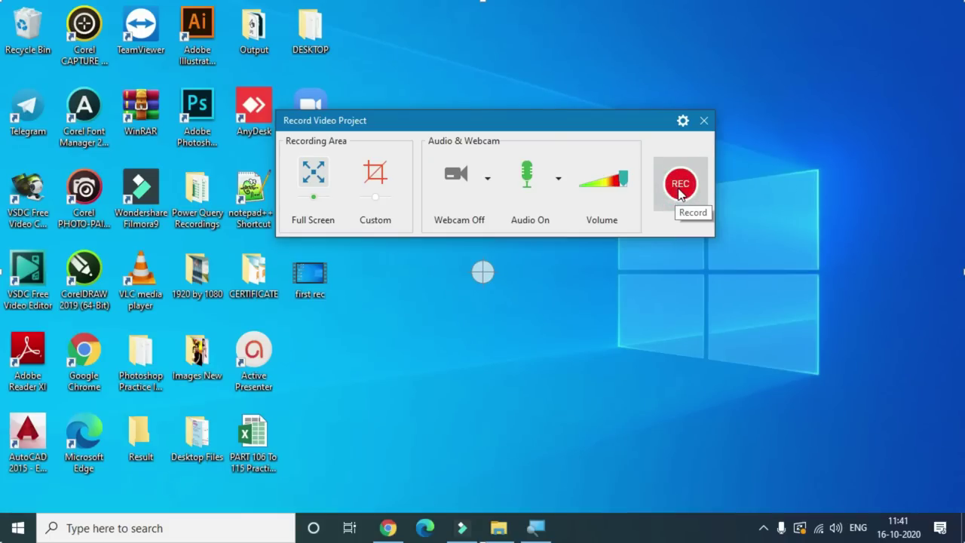
# Record the full screen while briefly showing the Windows Start menu, and bring the recording into the ActivePresenter editor
pyautogui.click(681, 190)
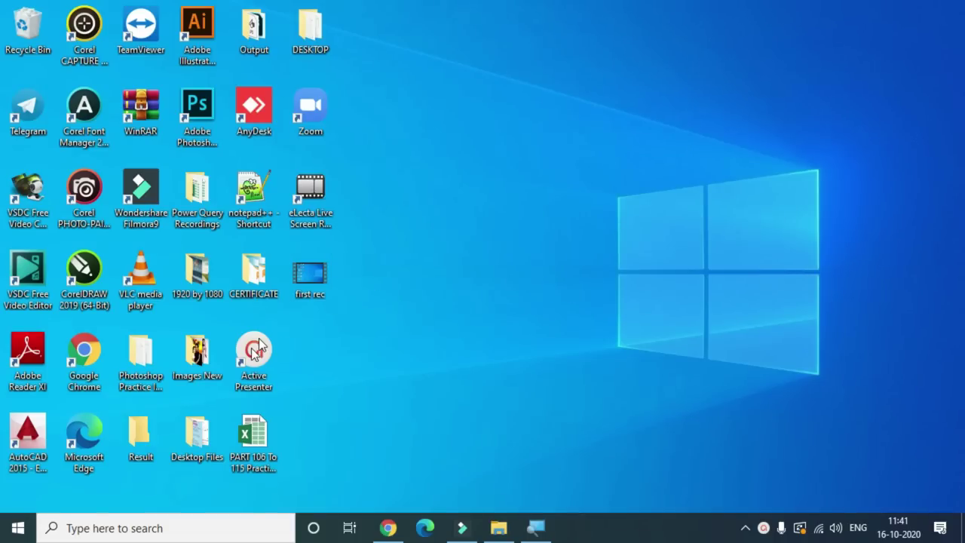
pyautogui.click(18, 530)
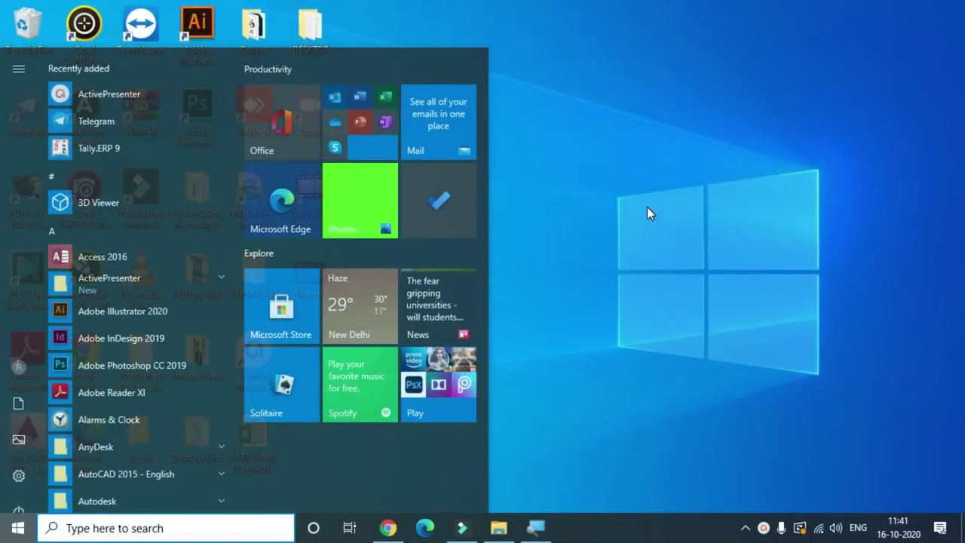
pyautogui.click(645, 212)
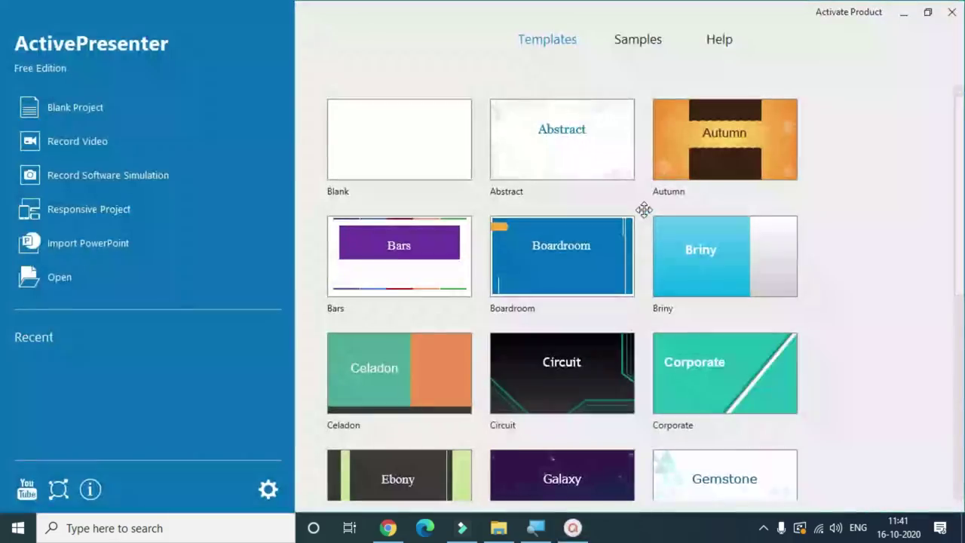
pyautogui.click(369, 284)
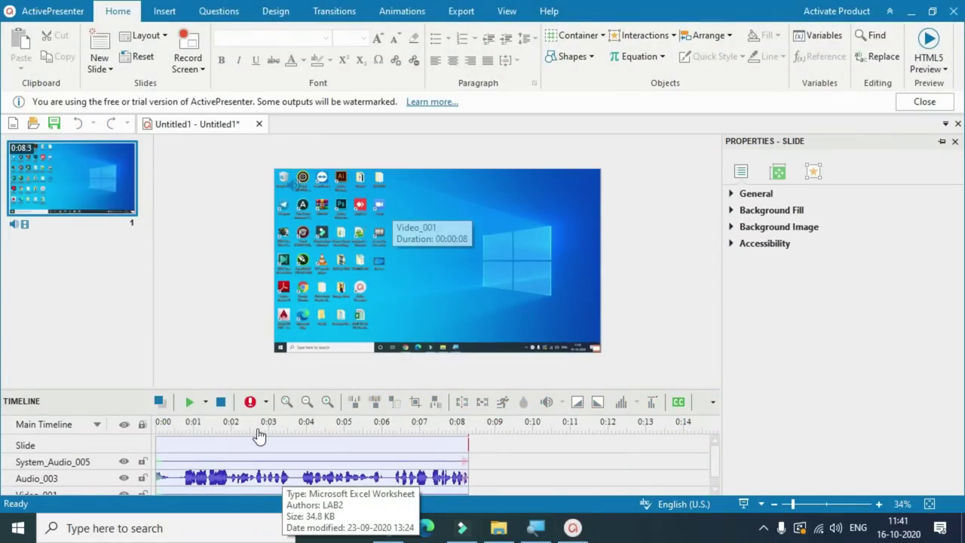
# Play the recorded clip on the timeline from about the 1-second mark and pause it after a few seconds
pyautogui.click(352, 427)
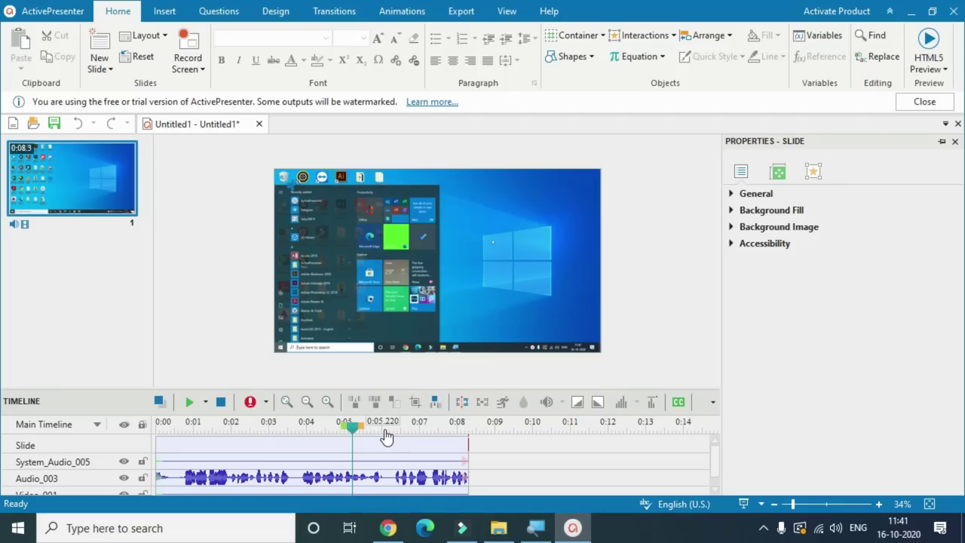
pyautogui.click(188, 427)
pyautogui.click(190, 402)
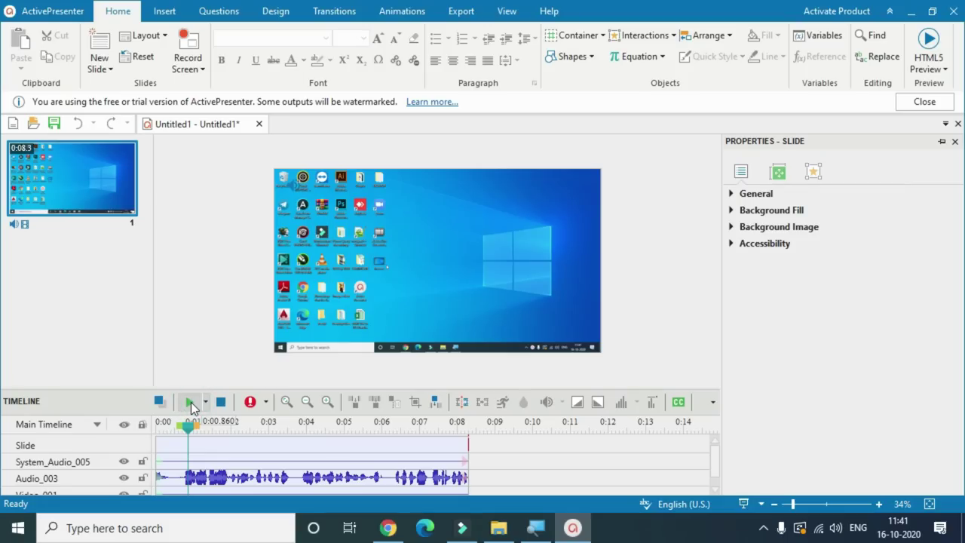
pyautogui.click(190, 402)
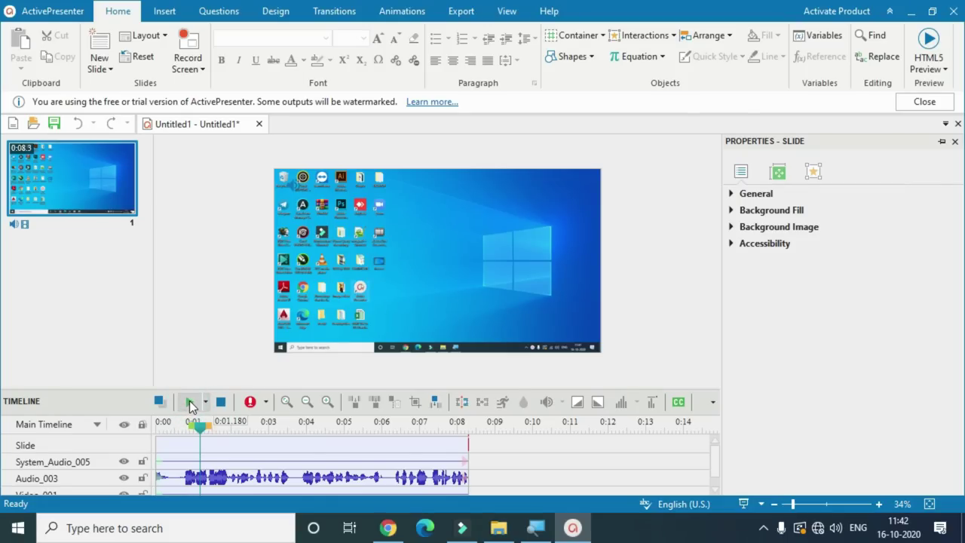
pyautogui.click(190, 404)
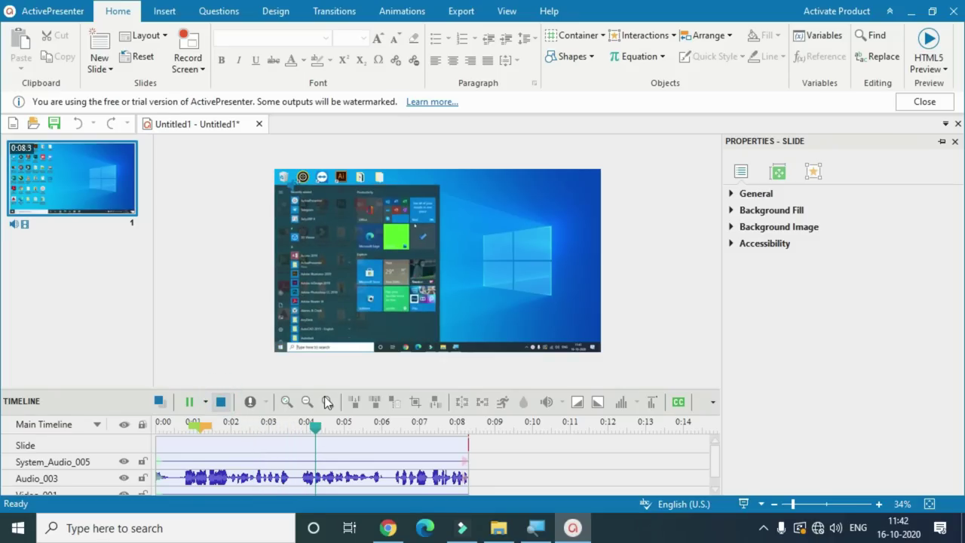
pyautogui.press('space')
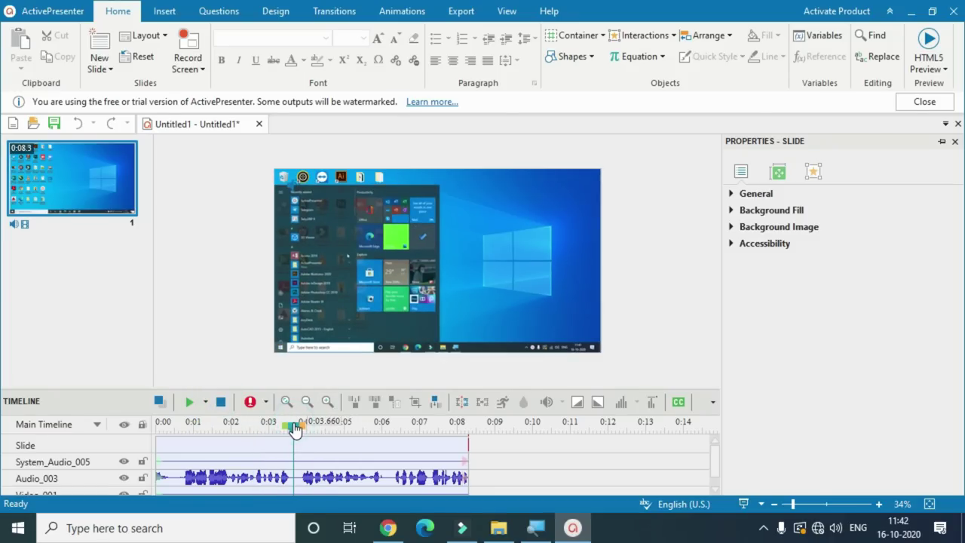
# Select the timeline range from 0:03.640 to just past 0:06 and delete it from the recording
pyautogui.moveTo(320, 426); pyautogui.dragTo(382, 430)
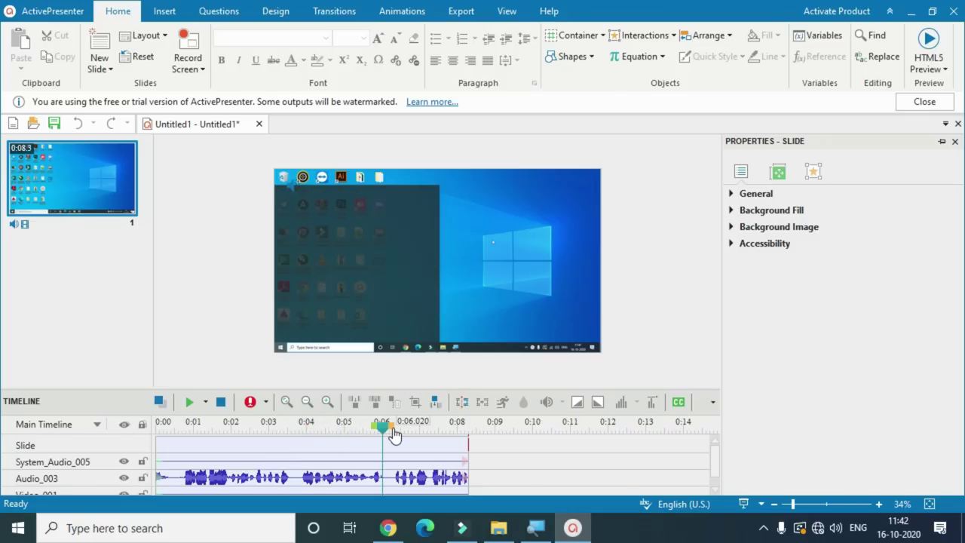
pyautogui.click(286, 429)
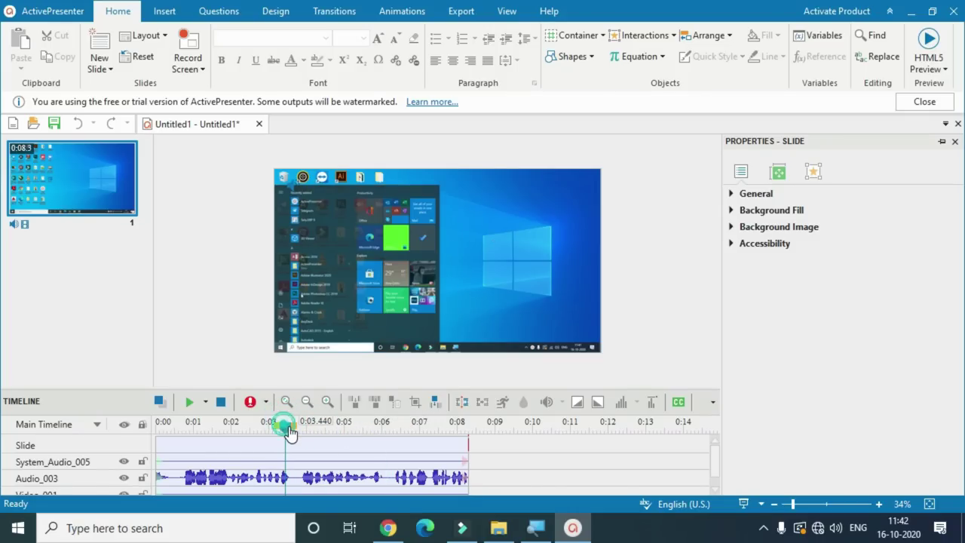
pyautogui.moveTo(287, 430); pyautogui.dragTo(292, 431)
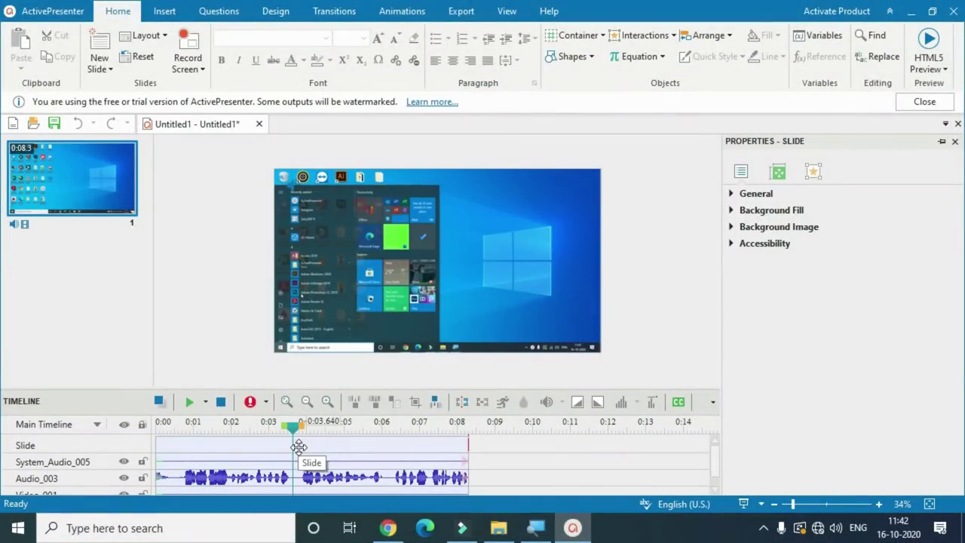
pyautogui.keyDown('shift'); pyautogui.click(392, 427); pyautogui.keyUp('shift')
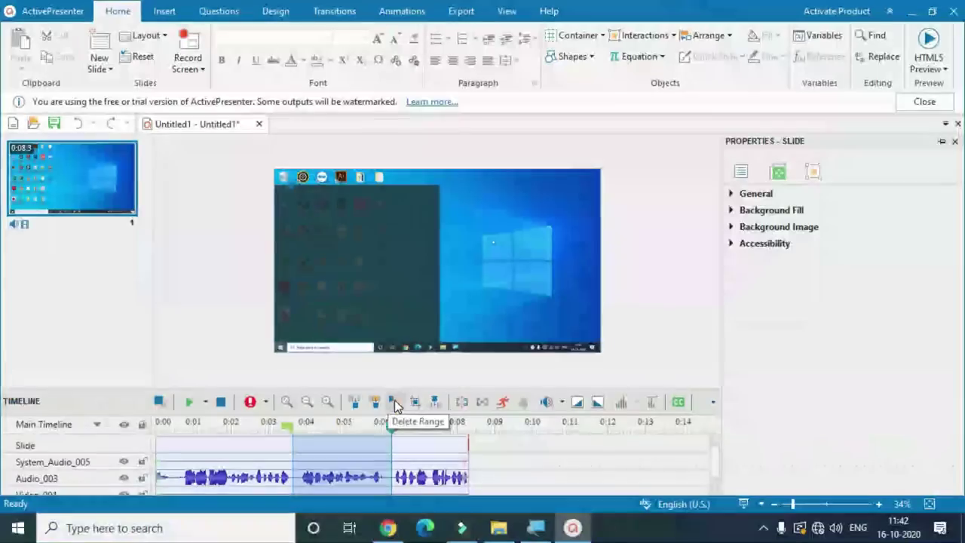
pyautogui.click(395, 405)
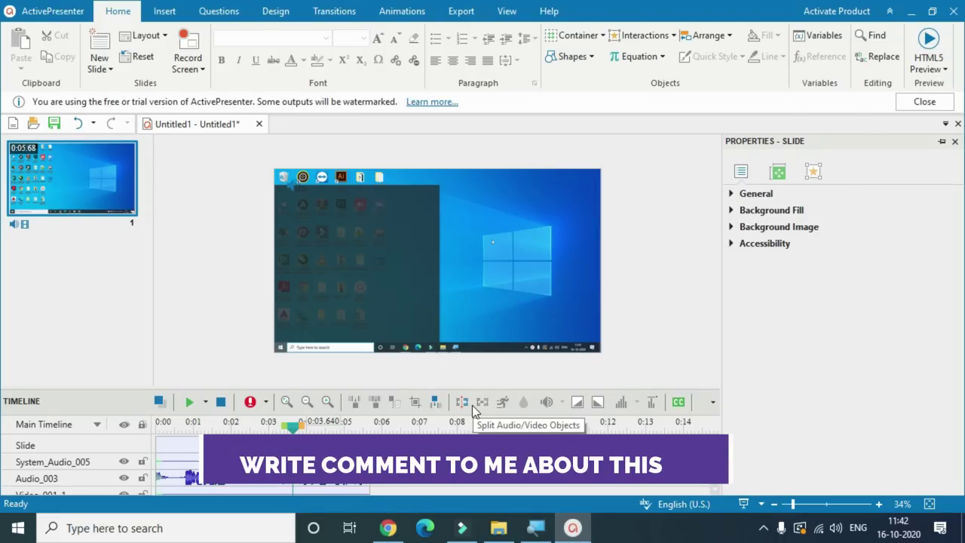
# Start a video export of the edited recording and set the output format to MP4
pyautogui.click(465, 10)
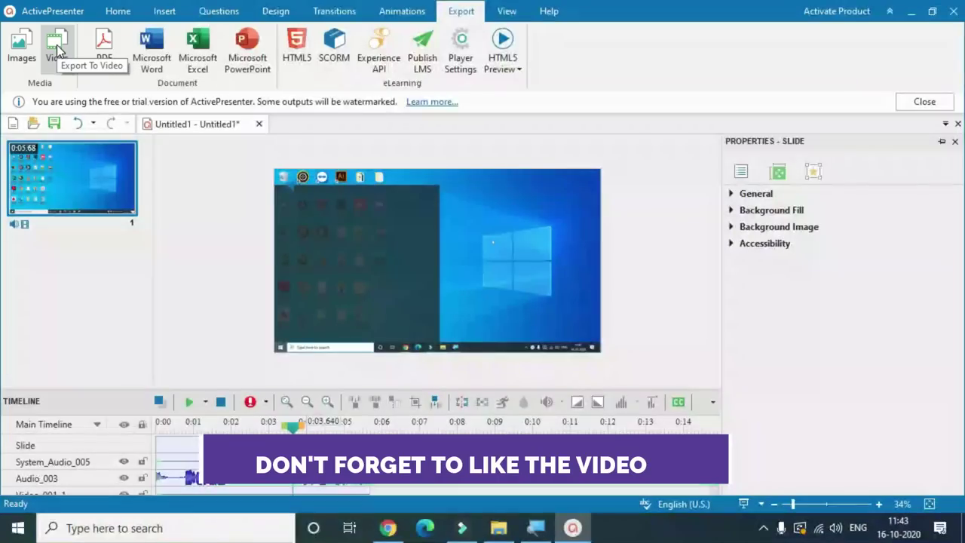
pyautogui.click(58, 50)
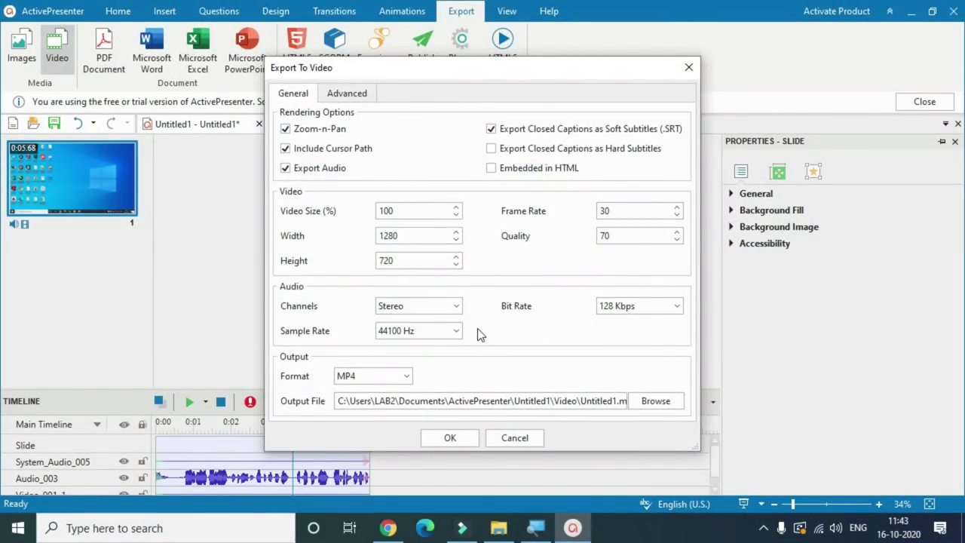
pyautogui.scroll(-1, 377, 374)
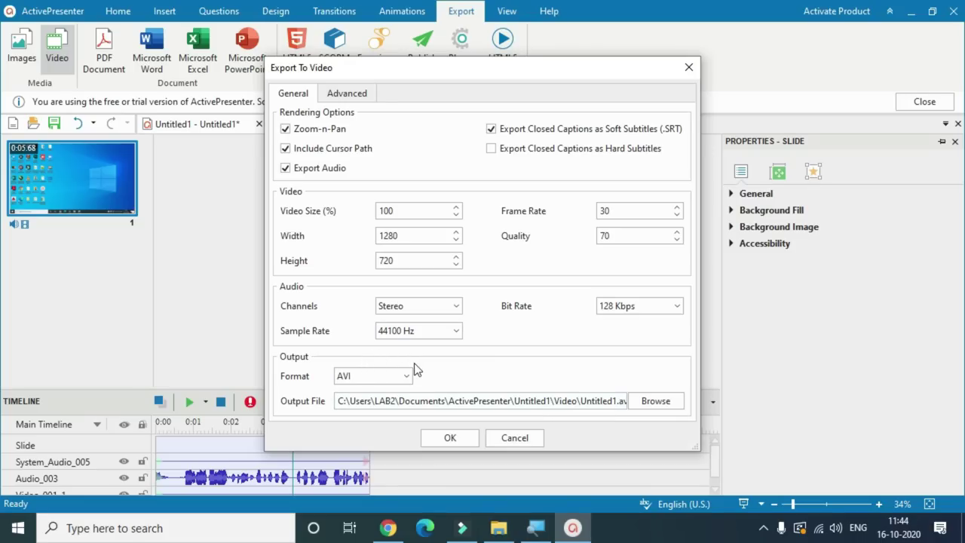
pyautogui.click(398, 377)
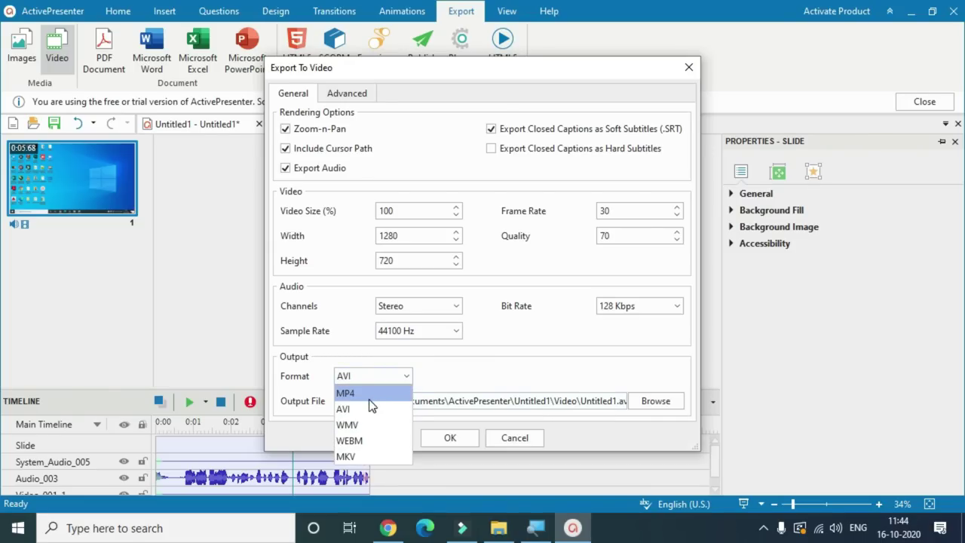
pyautogui.click(369, 398)
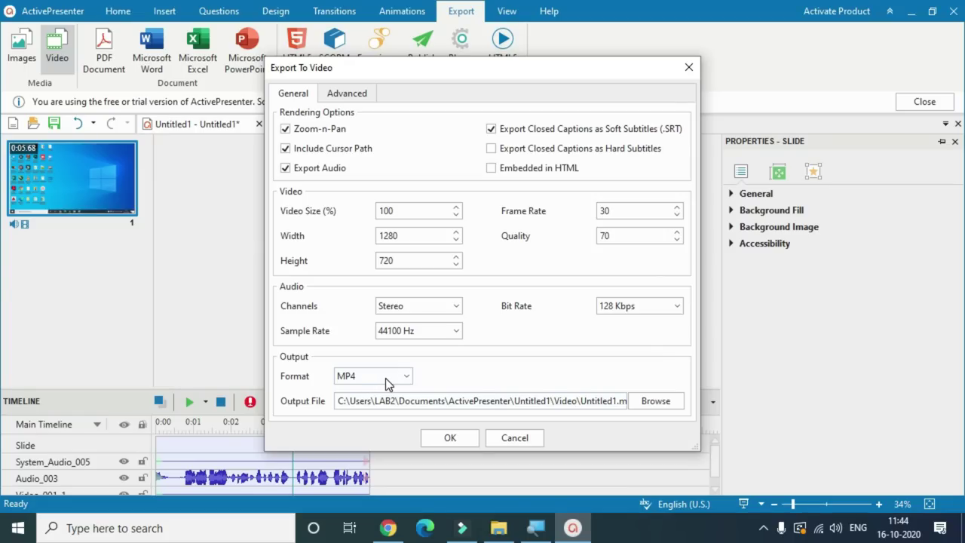
# Set the output file to "my new video" of type *.mp4 on the Desktop and run the export
pyautogui.click(647, 402)
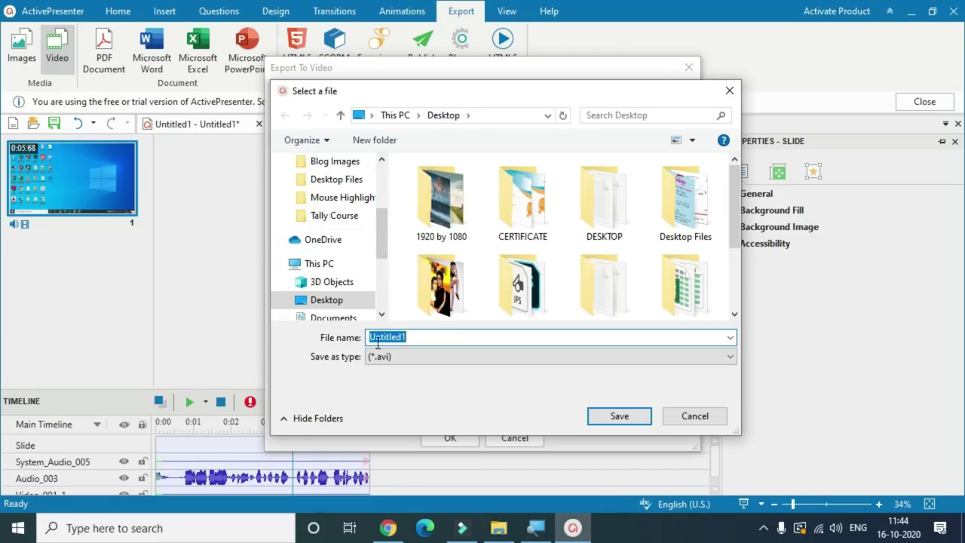
pyautogui.press('BackSpace')
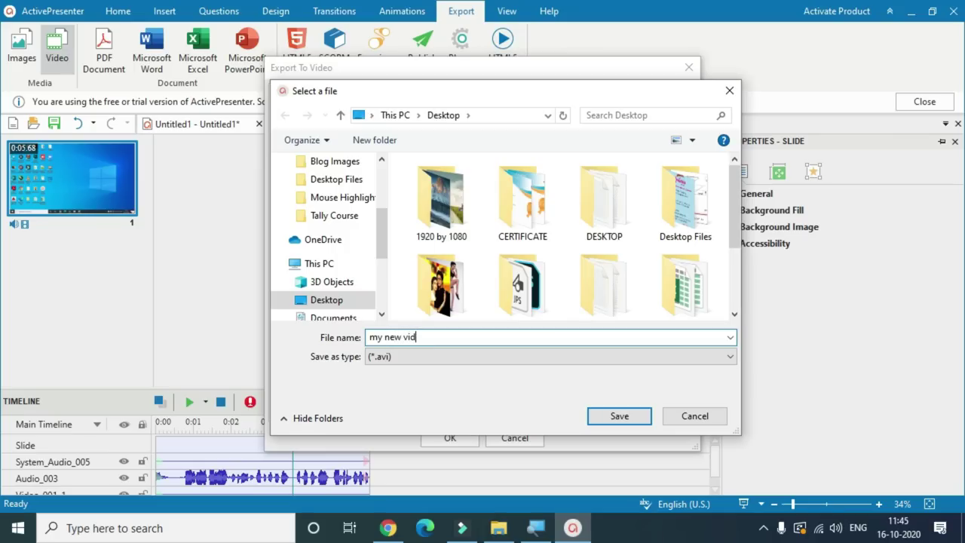
pyautogui.write('my new video')
pyautogui.click(494, 357)
pyautogui.click(399, 385)
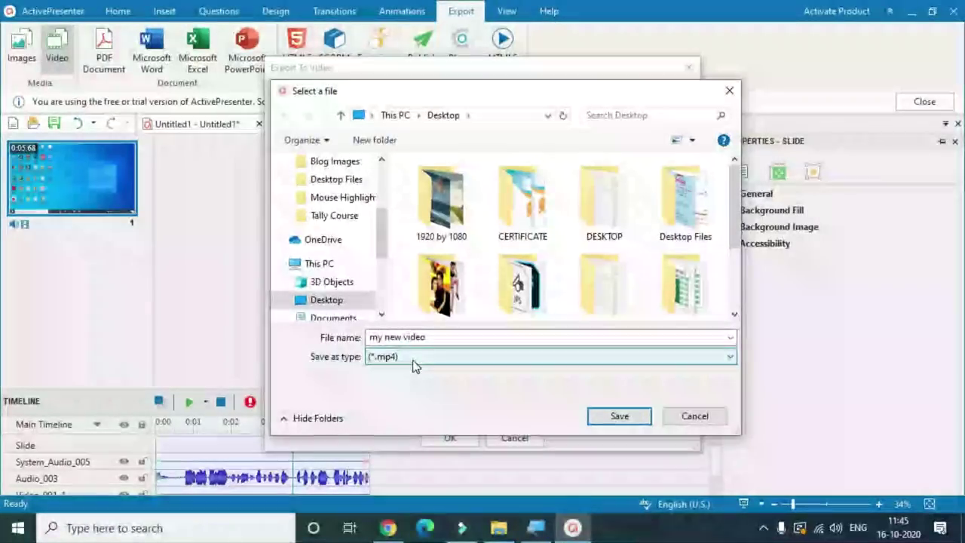
pyautogui.click(600, 416)
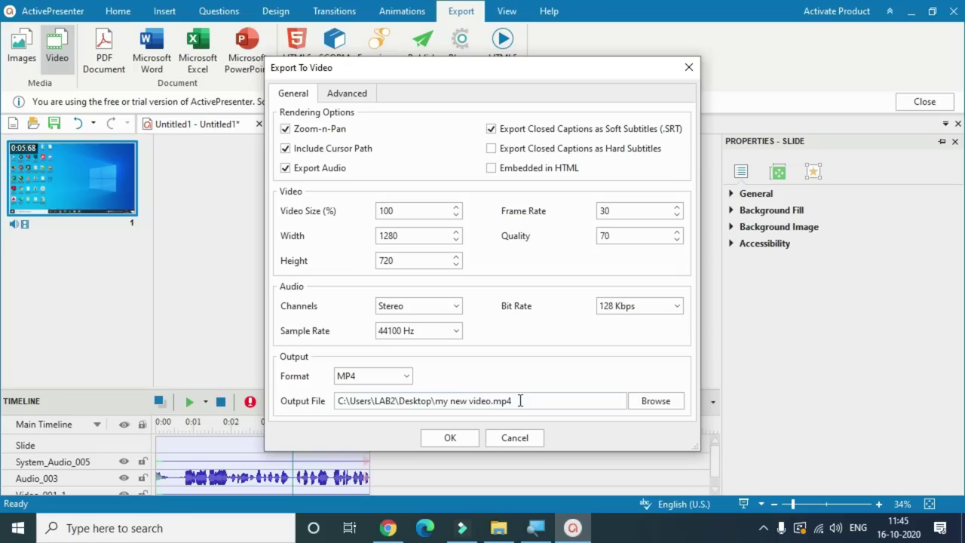
pyautogui.click(463, 441)
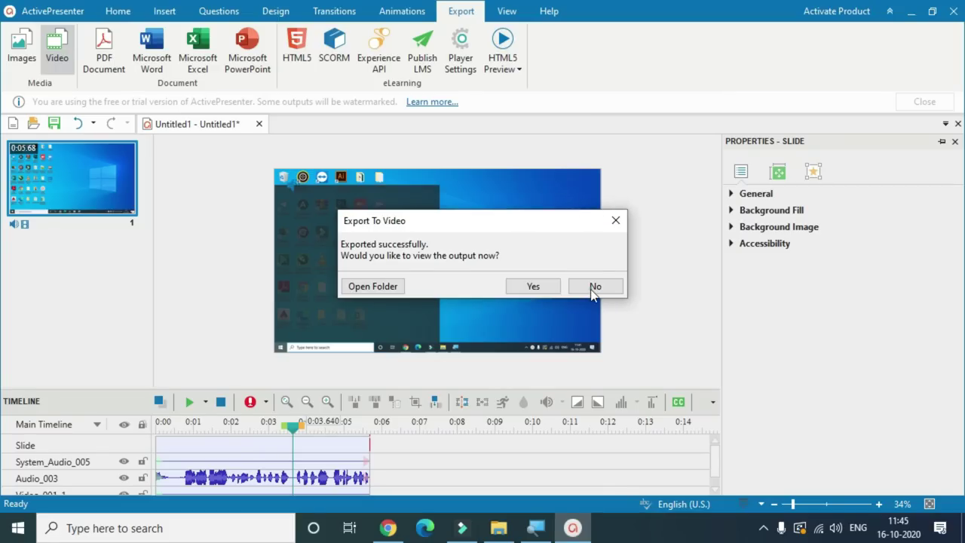
# Open the export's output folder, play "my new video" in VLC, and return to the desktop to locate the file there
pyautogui.click(373, 286)
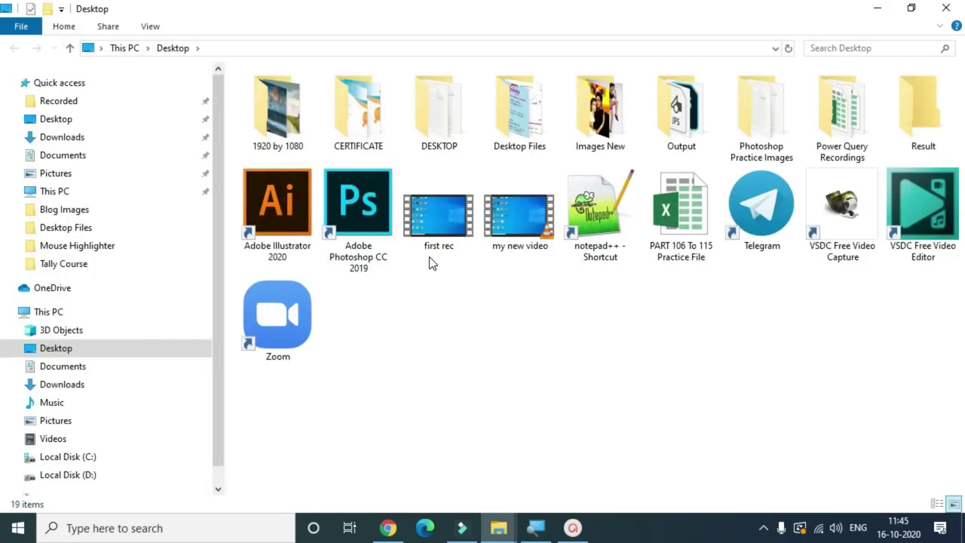
pyautogui.click(520, 219)
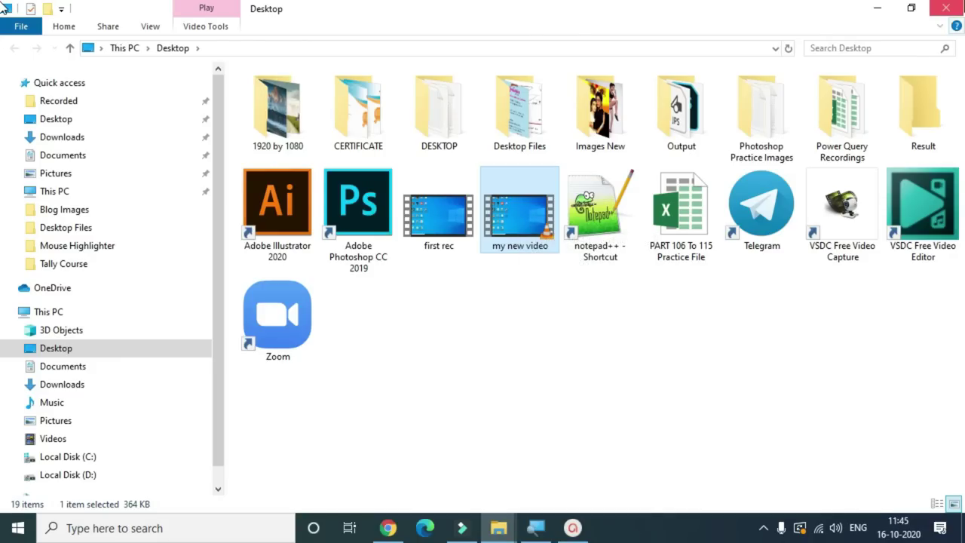
pyautogui.doubleClick(519, 221)
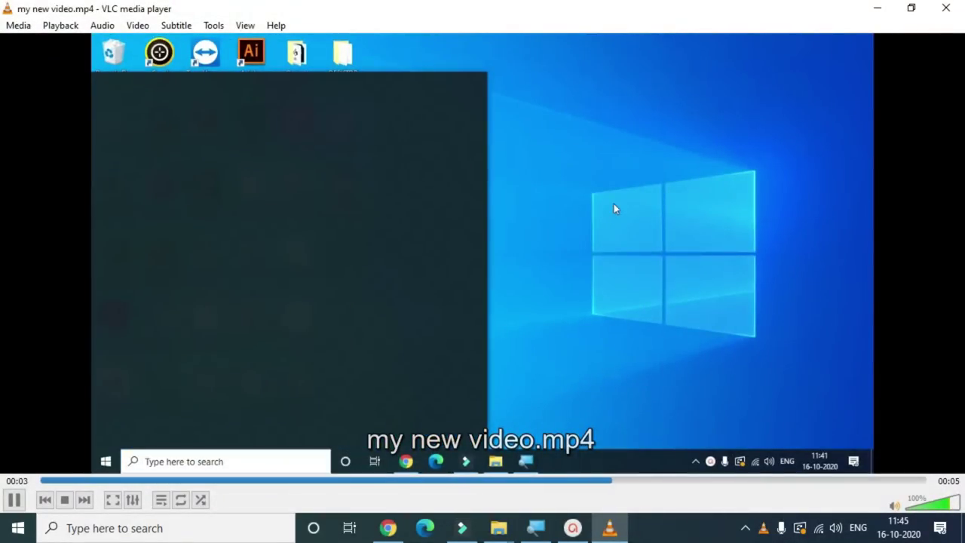
pyautogui.click(946, 7)
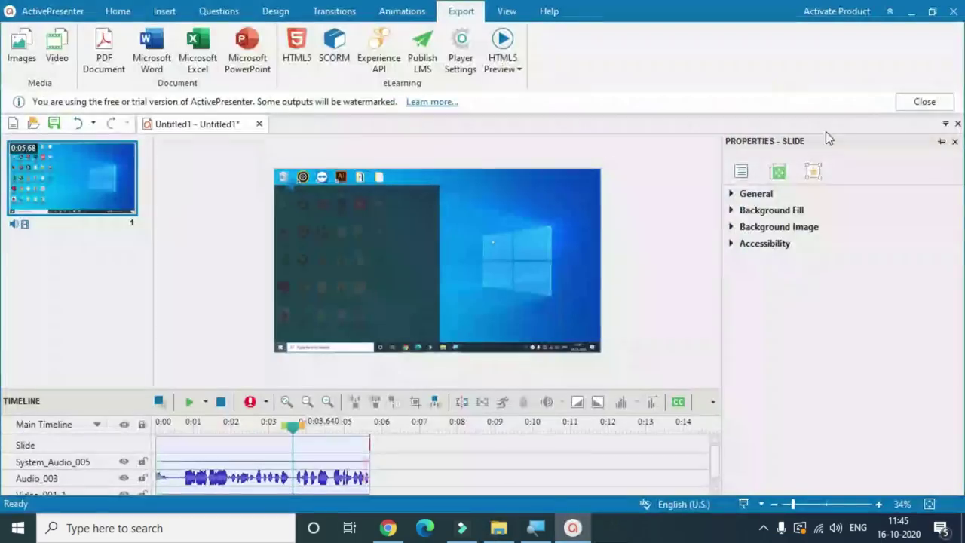
pyautogui.click(913, 11)
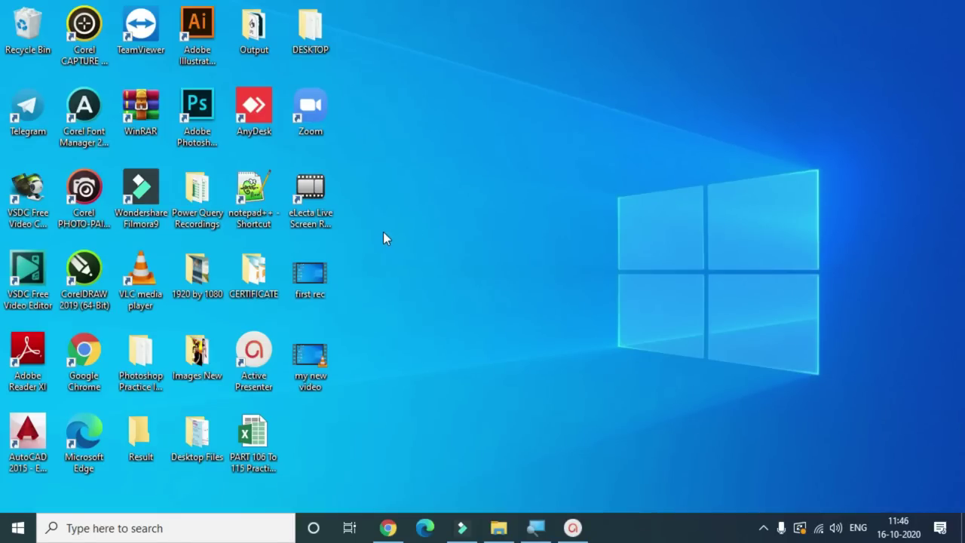
pyautogui.click(322, 354)
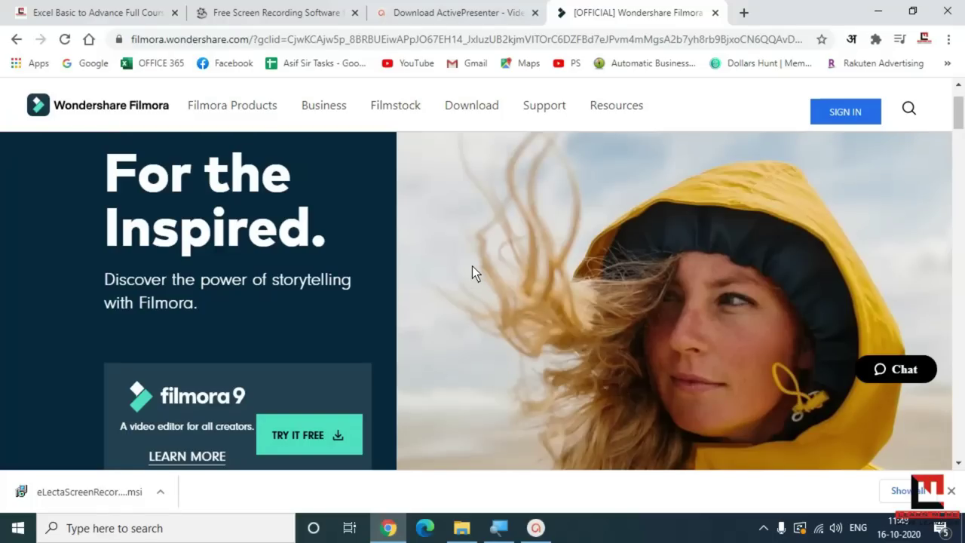
# Look over the Wondershare Filmora home page in Chrome, and open the Courses page of the Learn More Pro site
pyautogui.scroll(-2, 458, 223)
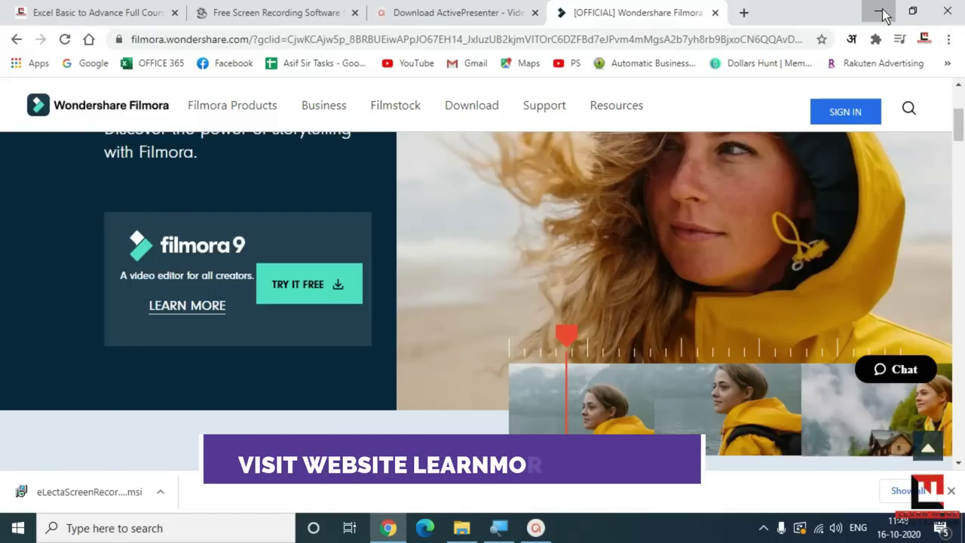
pyautogui.click(881, 13)
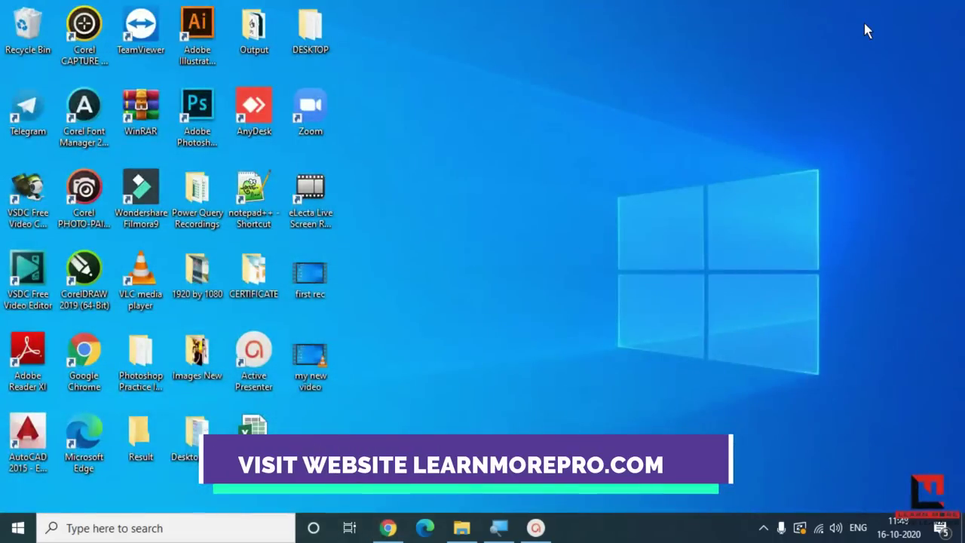
pyautogui.click(389, 528)
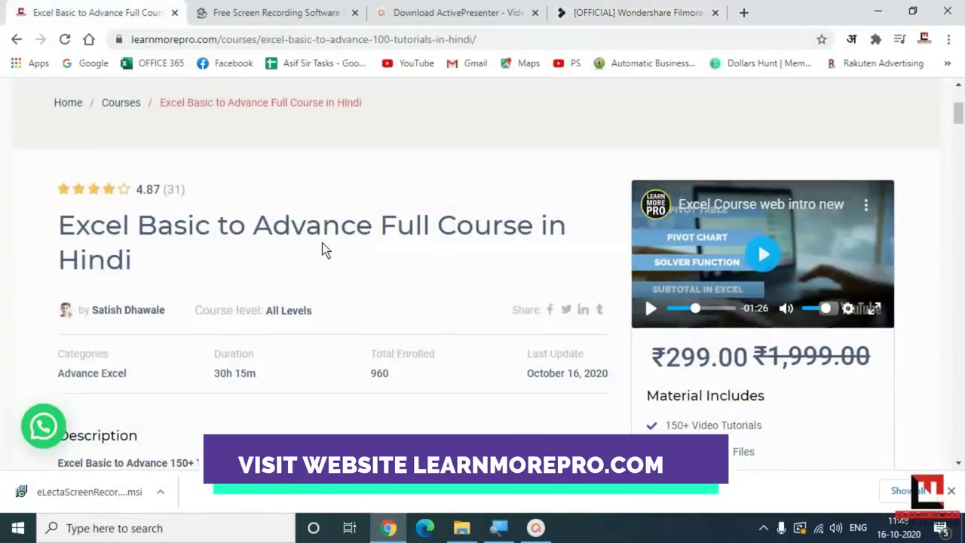
pyautogui.scroll(3, 322, 242)
pyautogui.click(114, 225)
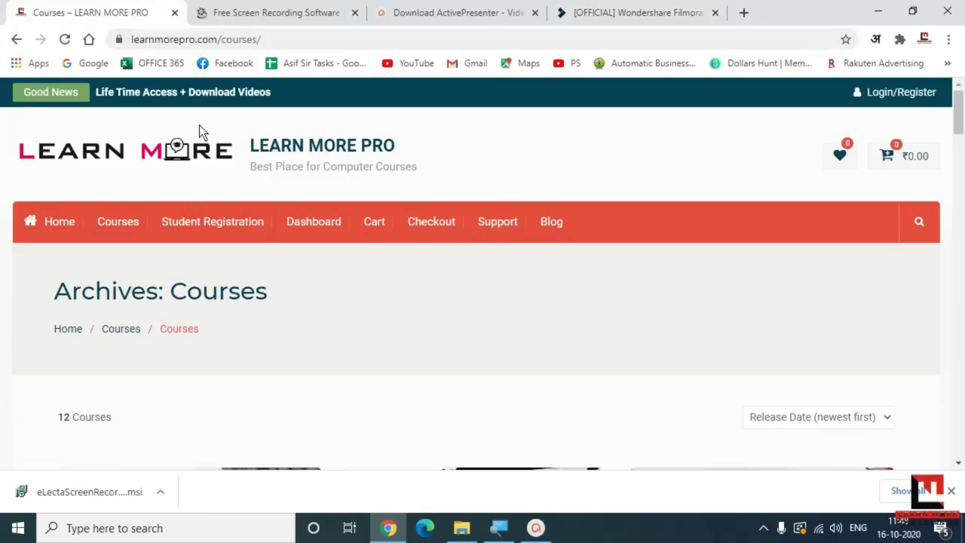
# Find "Filmora – Video Editing Full Course" in the course list and open its page
pyautogui.scroll(-10, 199, 126)
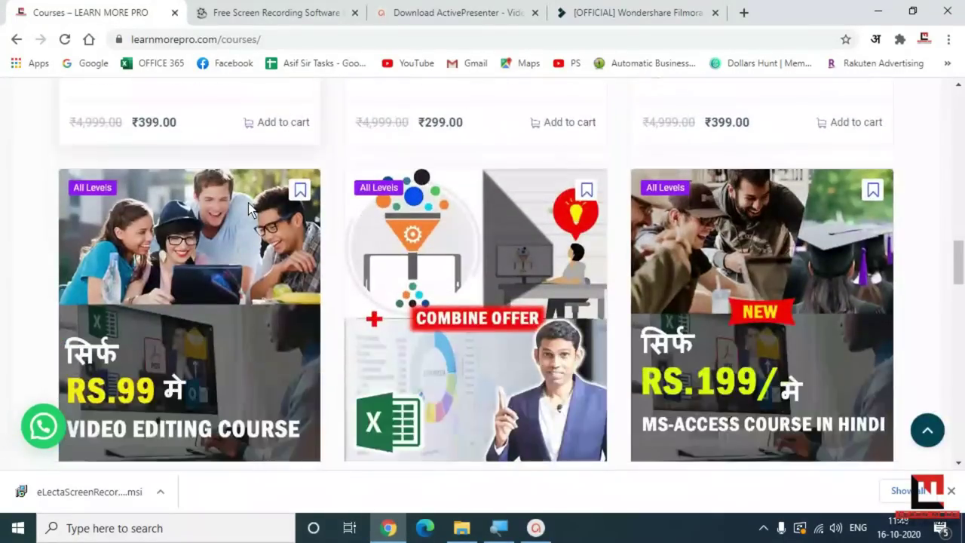
pyautogui.scroll(-2, 248, 203)
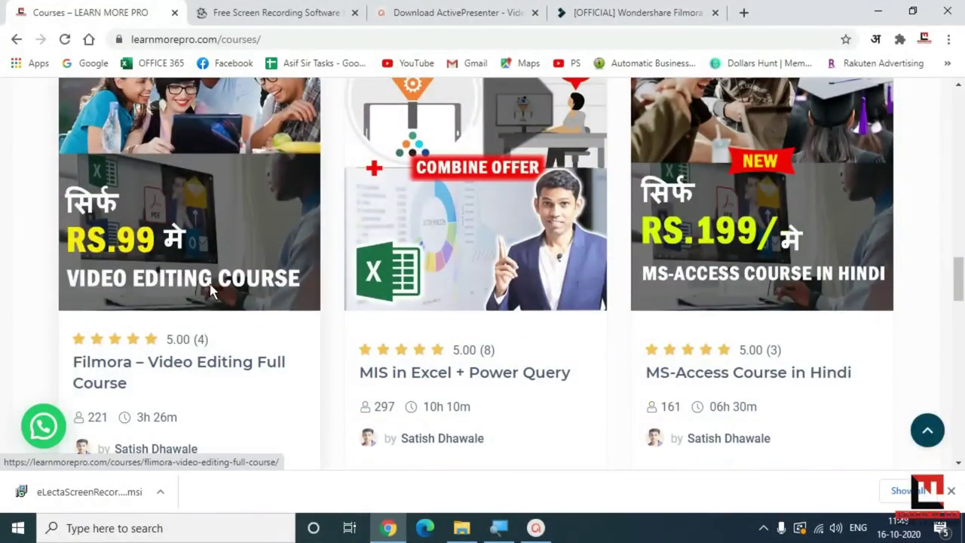
pyautogui.scroll(-2, 212, 292)
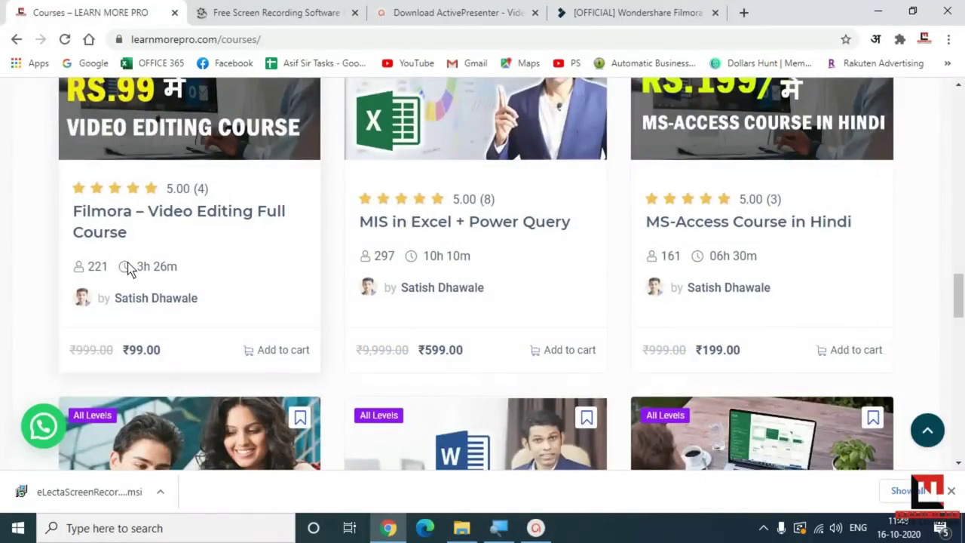
pyautogui.click(184, 216)
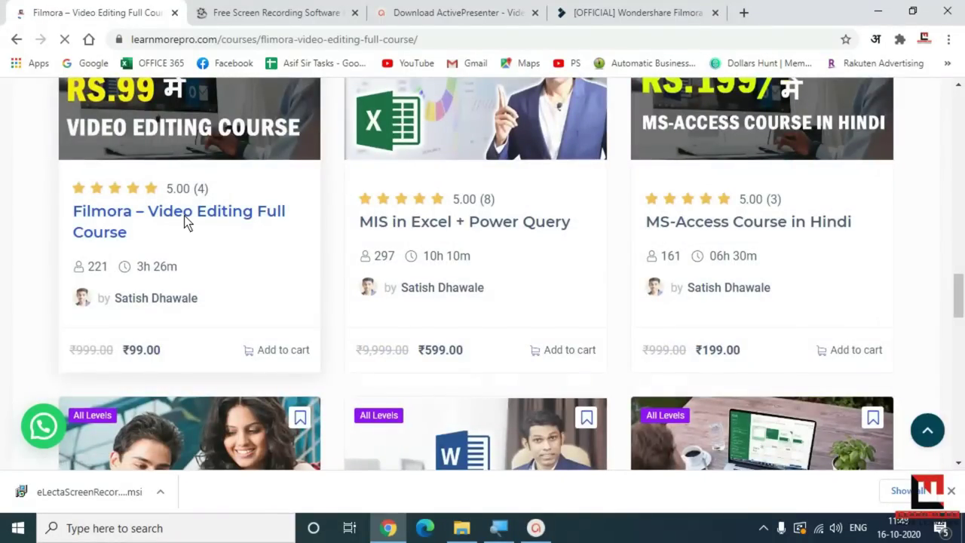
# Examine the Filmora course page, including its description, price, lesson topics and instructor section
pyautogui.scroll(-6, 200, 224)
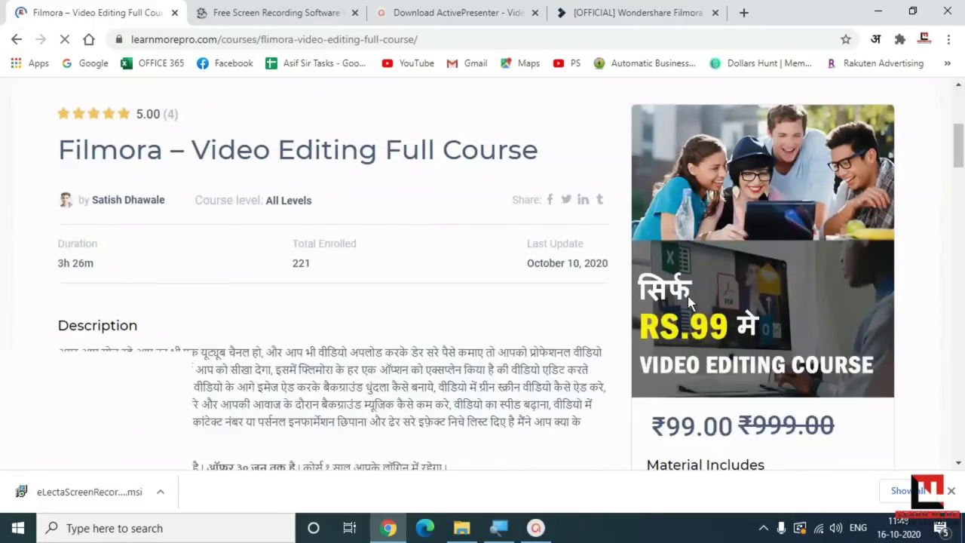
pyautogui.scroll(-5, 169, 285)
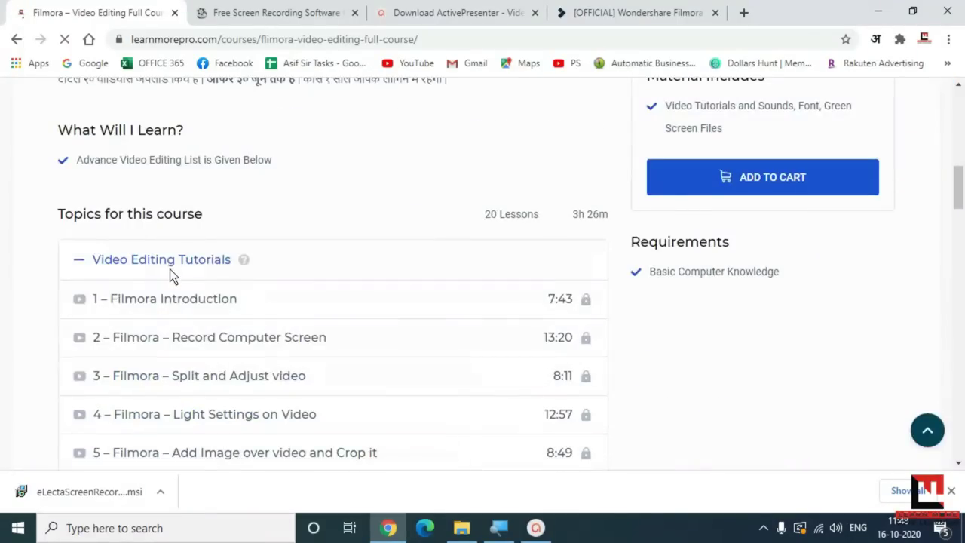
pyautogui.scroll(-3, 162, 332)
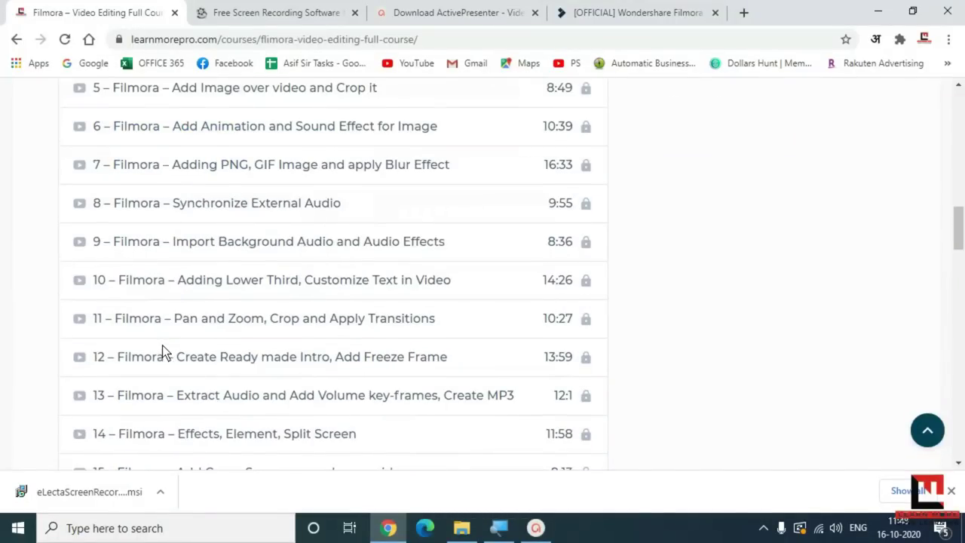
pyautogui.scroll(4, 163, 346)
pyautogui.scroll(-4, 163, 345)
pyautogui.scroll(-7, 184, 325)
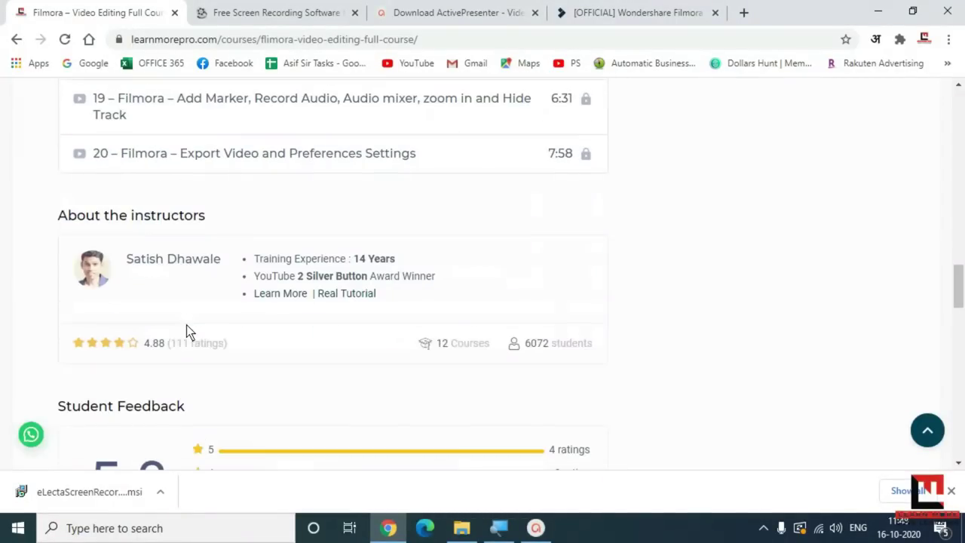
pyautogui.scroll(13, 187, 325)
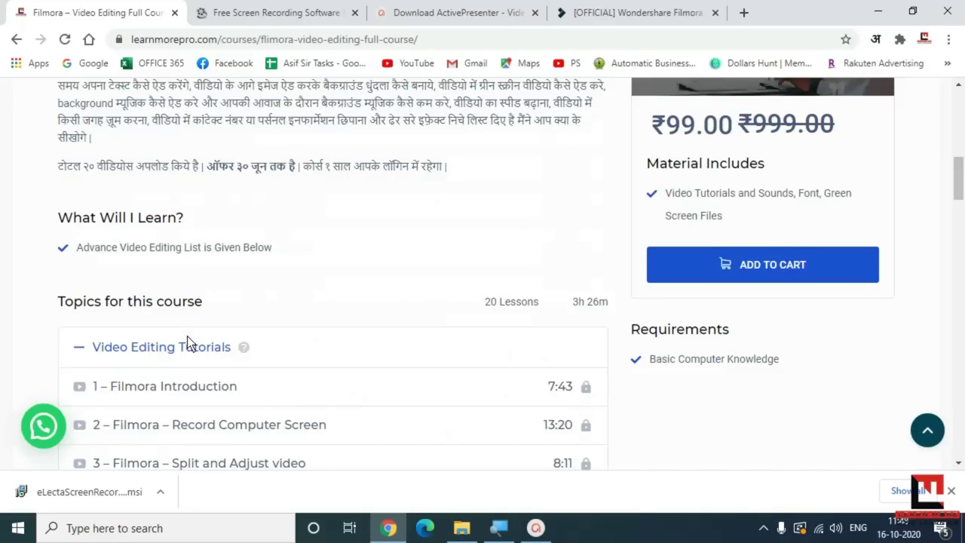
pyautogui.scroll(2, 189, 340)
pyautogui.scroll(-2, 187, 341)
pyautogui.scroll(7, 251, 399)
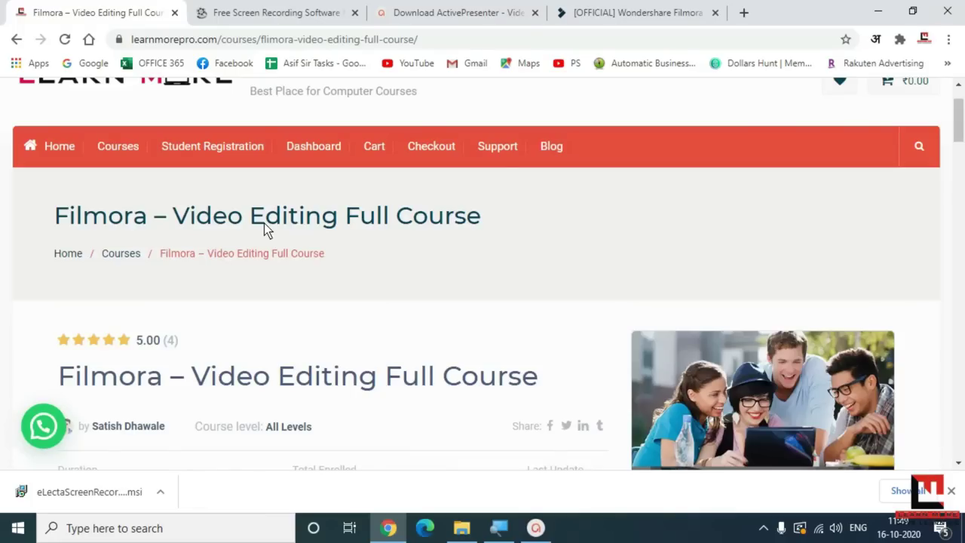
pyautogui.scroll(2, 294, 244)
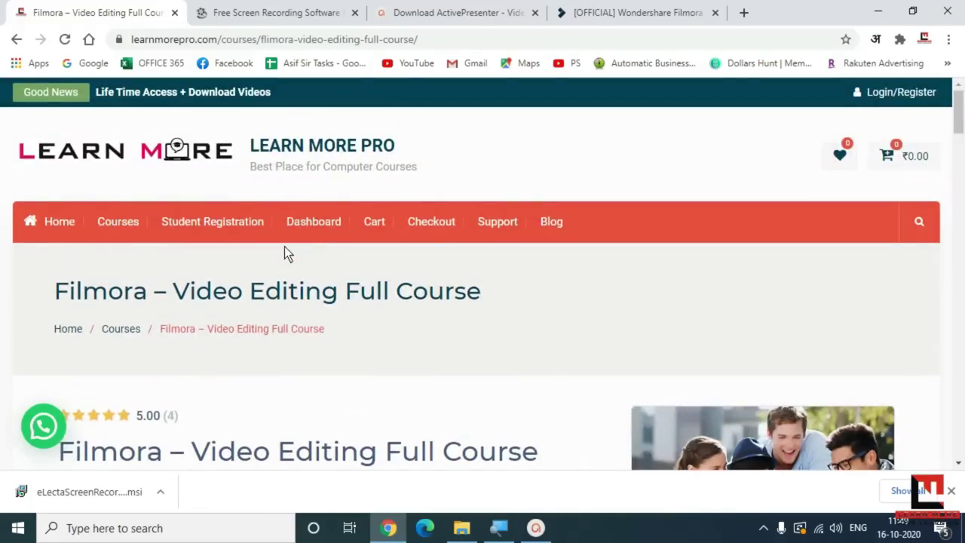
pyautogui.scroll(-3, 444, 352)
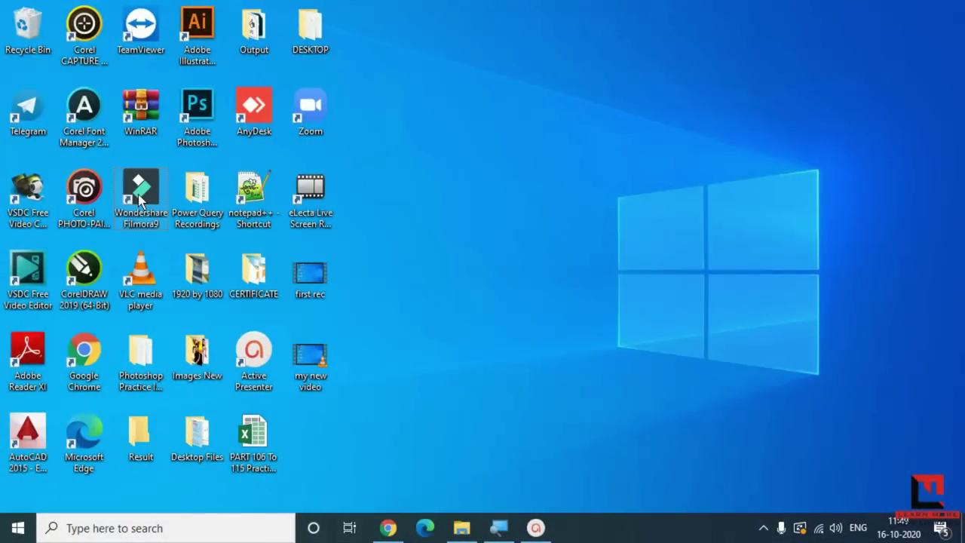
# Launch Wondershare Filmora9 from the desktop and open its PC screen recorder
pyautogui.doubleClick(140, 198)
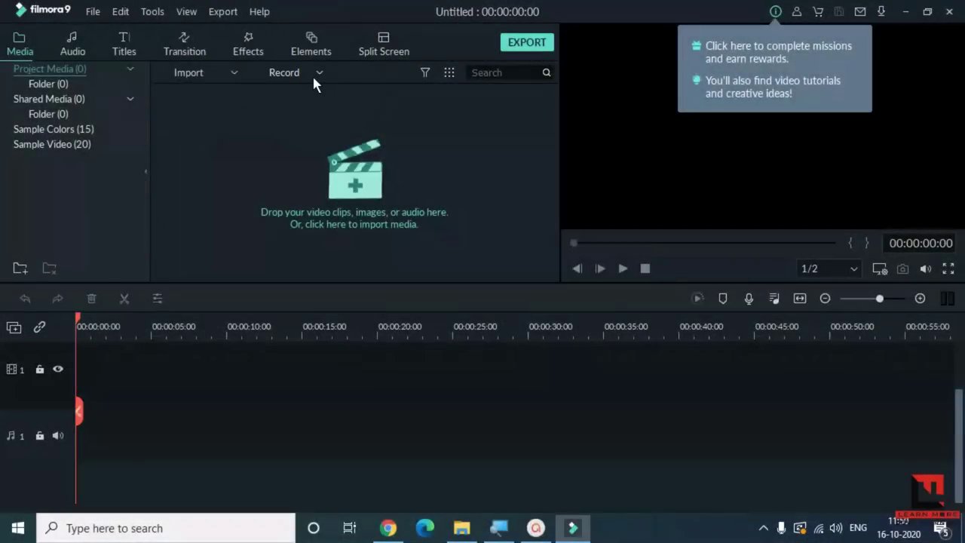
pyautogui.click(314, 73)
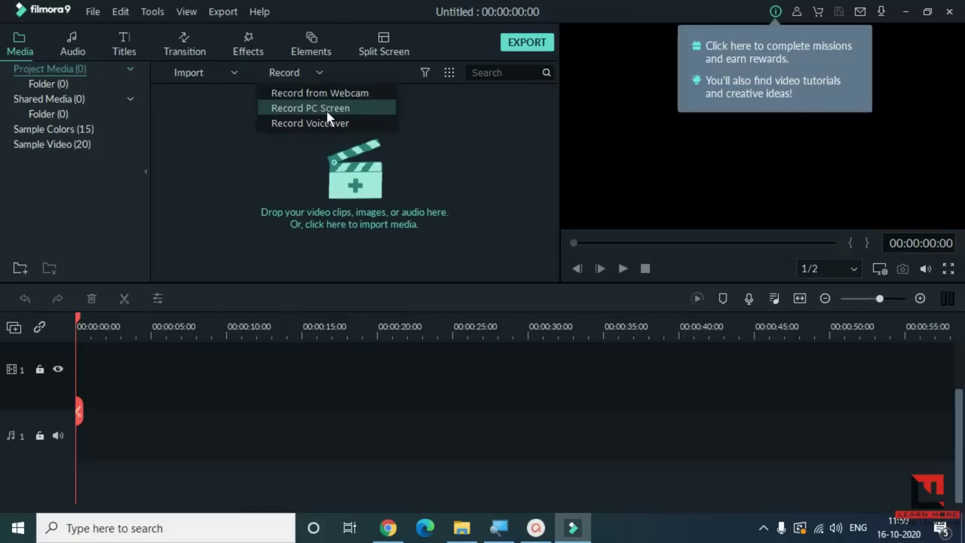
pyautogui.click(314, 111)
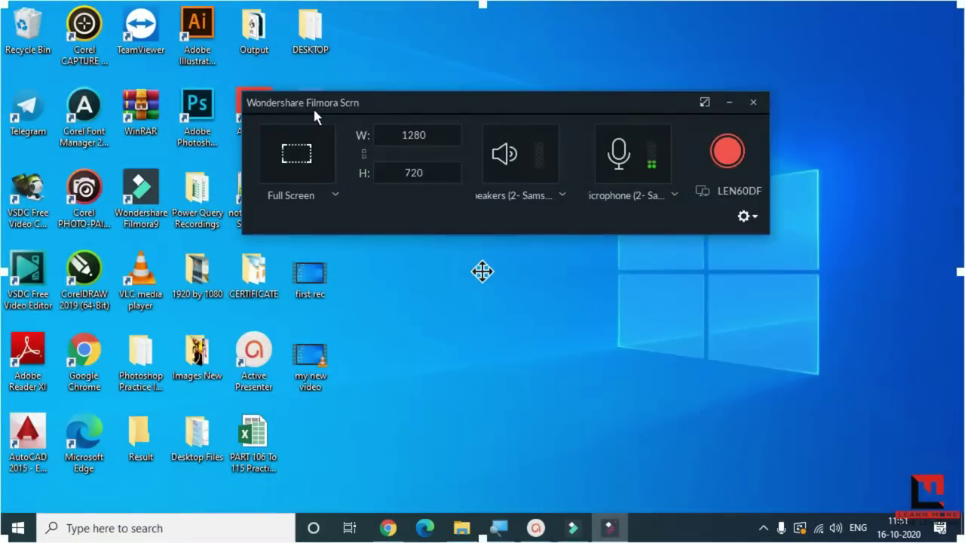
# Review the recorder's capture area options, keep Full Screen, and look at the capture width and height fields
pyautogui.moveTo(478, 104); pyautogui.dragTo(474, 121)
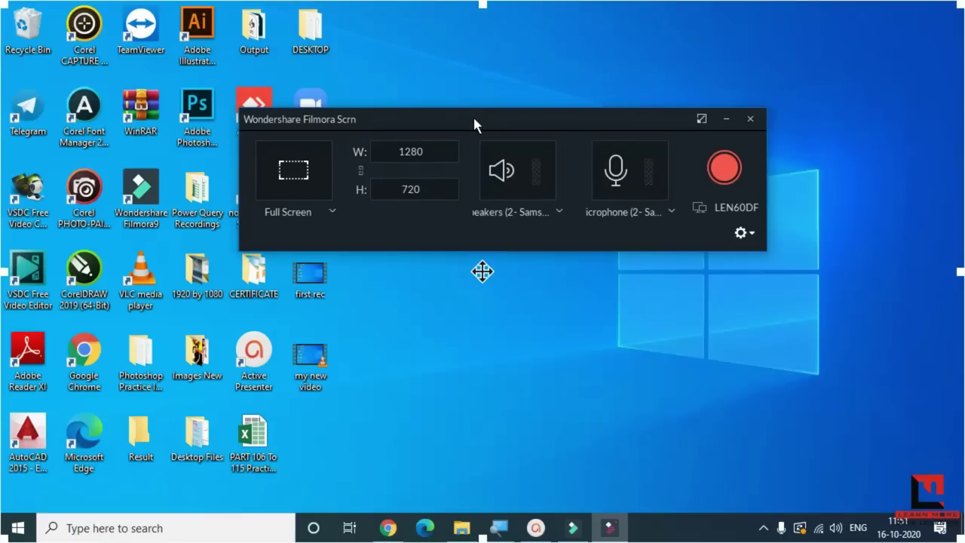
pyautogui.click(333, 212)
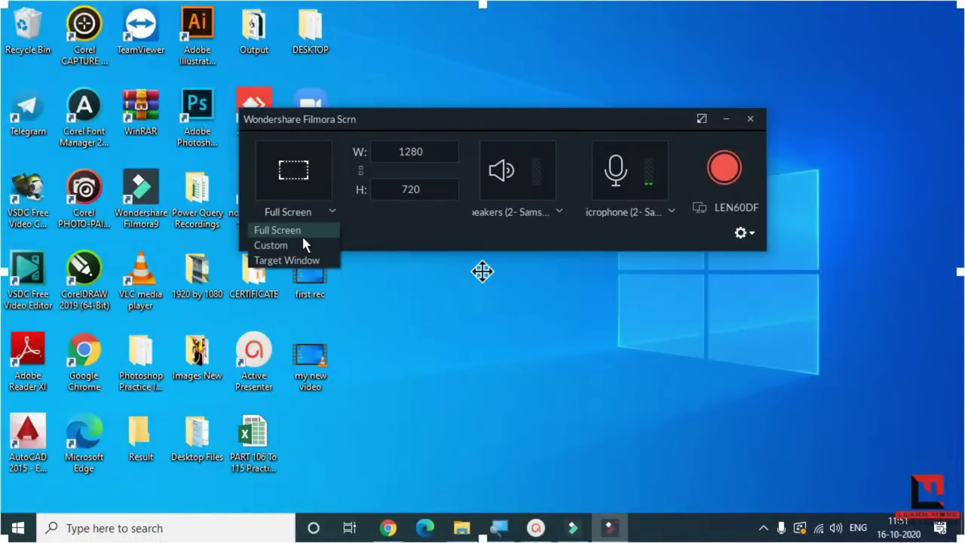
pyautogui.click(303, 237)
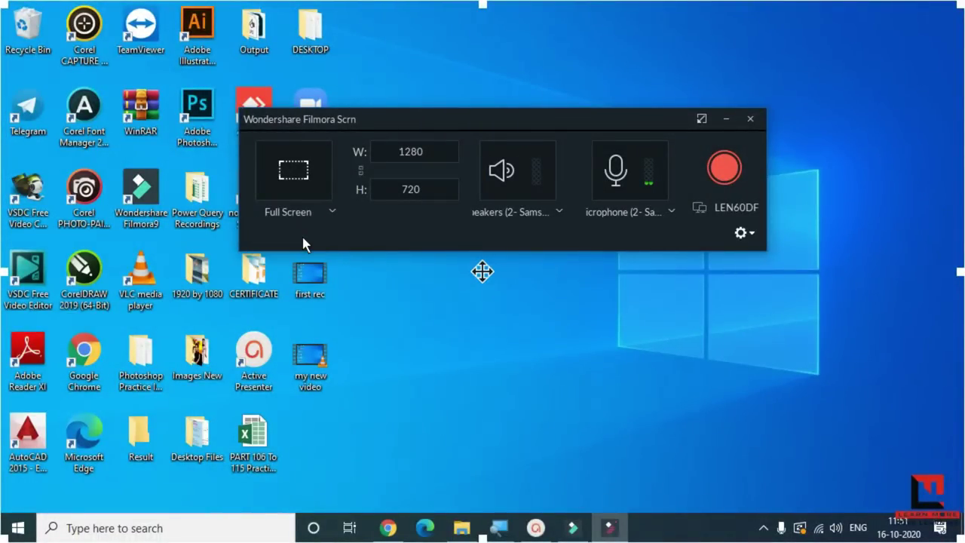
pyautogui.doubleClick(435, 151)
pyautogui.doubleClick(429, 185)
pyautogui.click(390, 150)
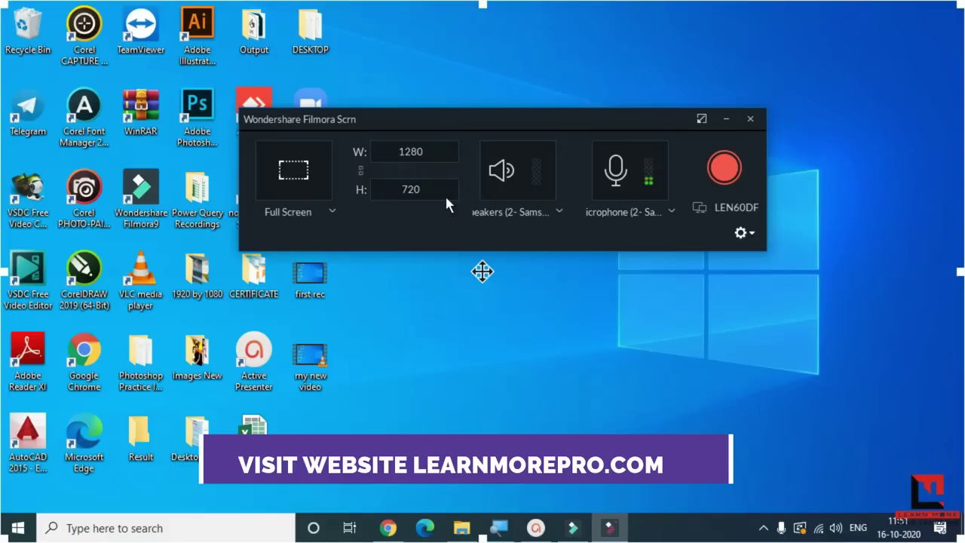
pyautogui.doubleClick(425, 190)
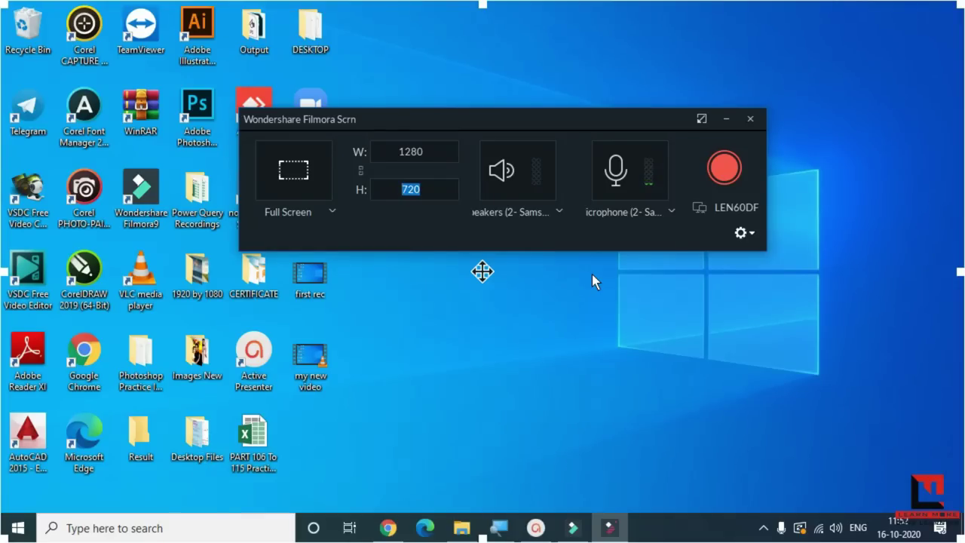
# Open the Windows display settings from the desktop
pyautogui.rightClick(517, 337)
pyautogui.moveTo(524, 347)
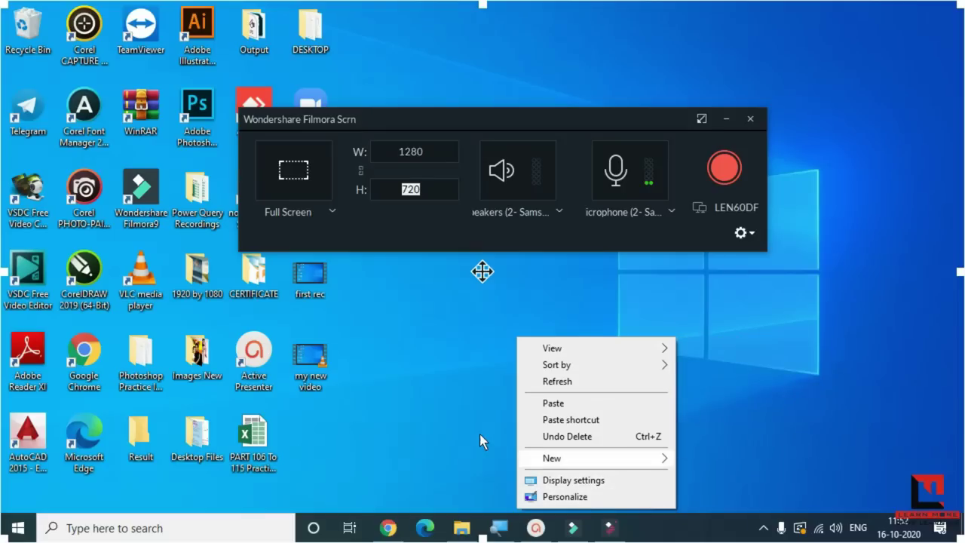
pyautogui.click(437, 298)
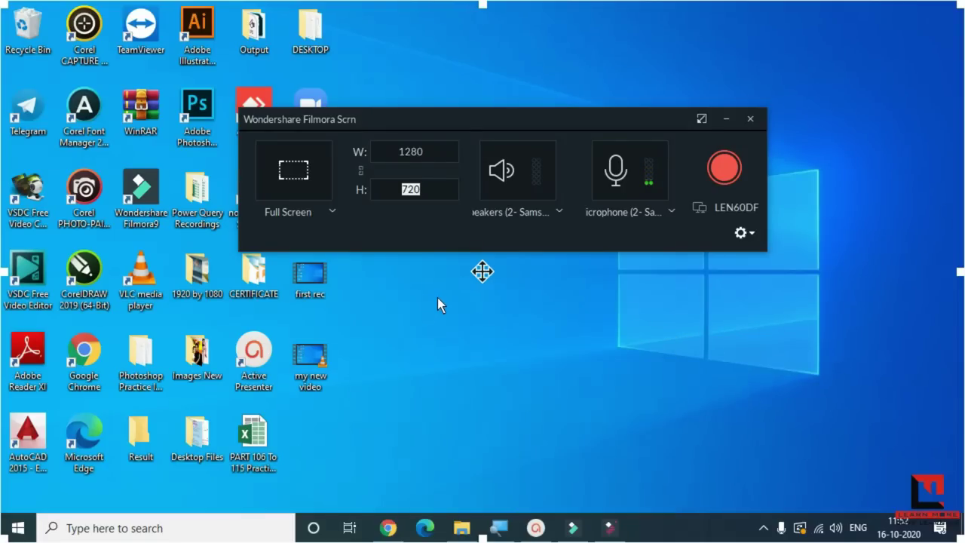
pyautogui.rightClick(438, 298)
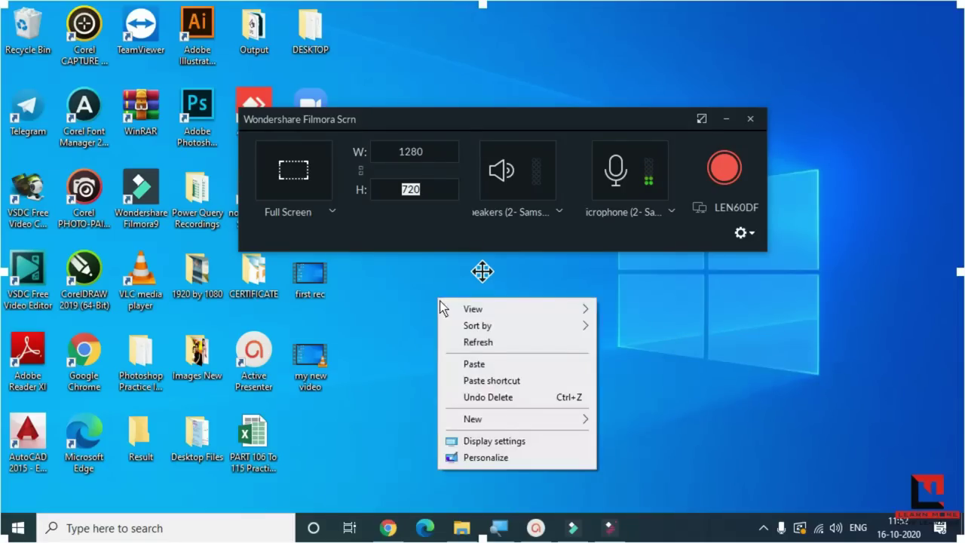
pyautogui.click(520, 441)
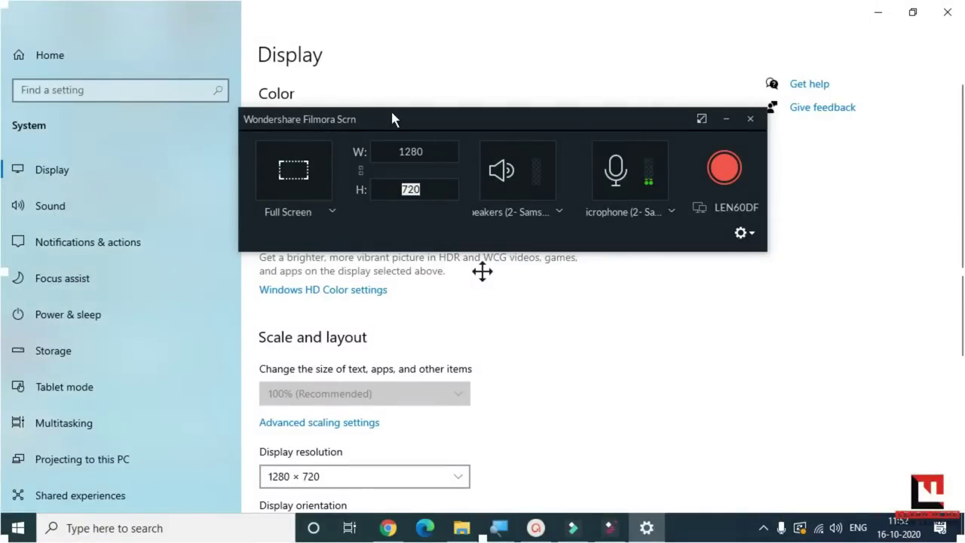
# Look through the available display resolutions without changing one, and close the settings to return to the recorder
pyautogui.moveTo(391, 109); pyautogui.dragTo(740, 126)
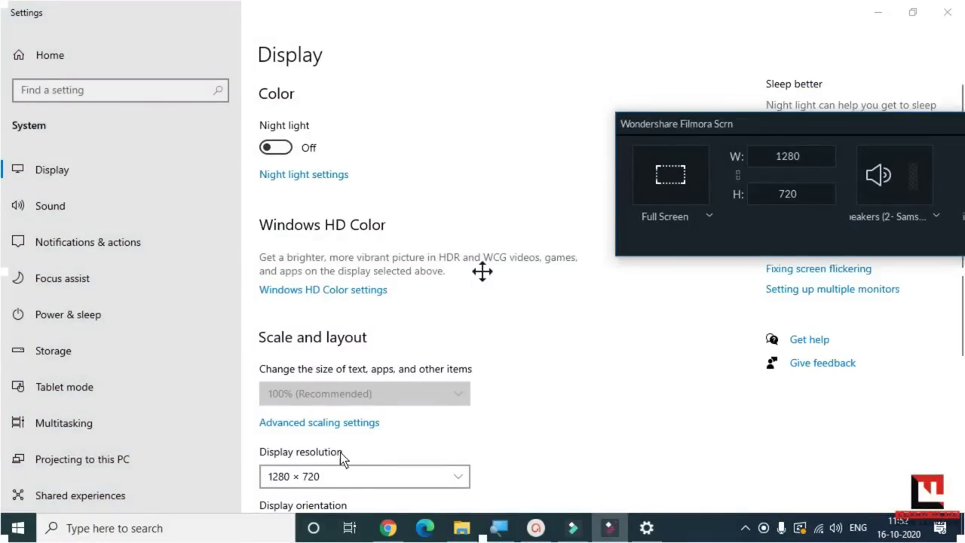
pyautogui.scroll(-2, 339, 459)
pyautogui.scroll(-1, 330, 472)
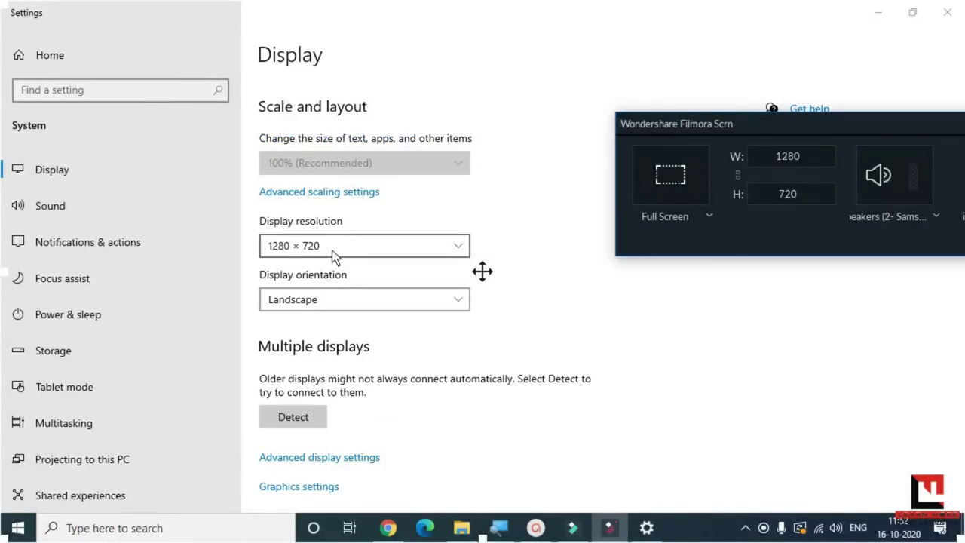
pyautogui.click(332, 250)
pyautogui.click(332, 250)
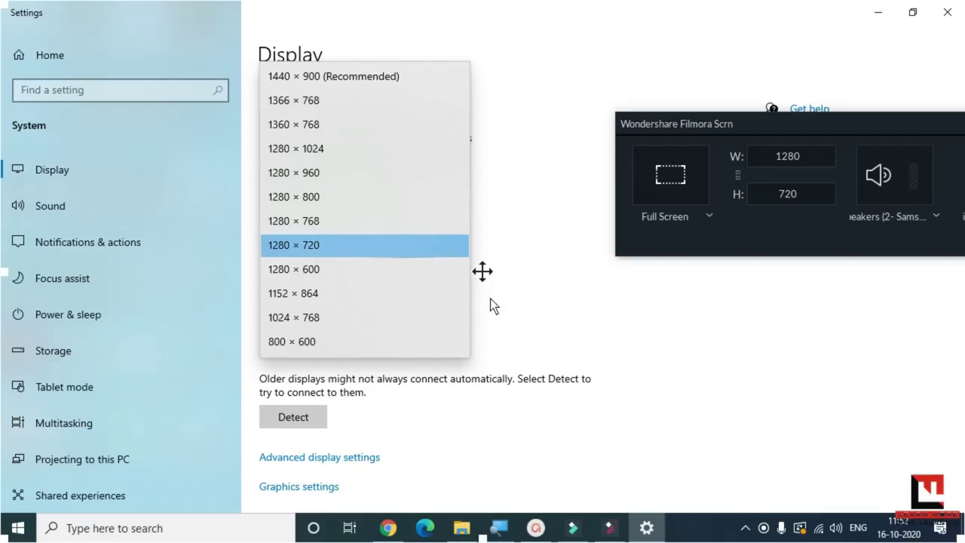
pyautogui.click(679, 358)
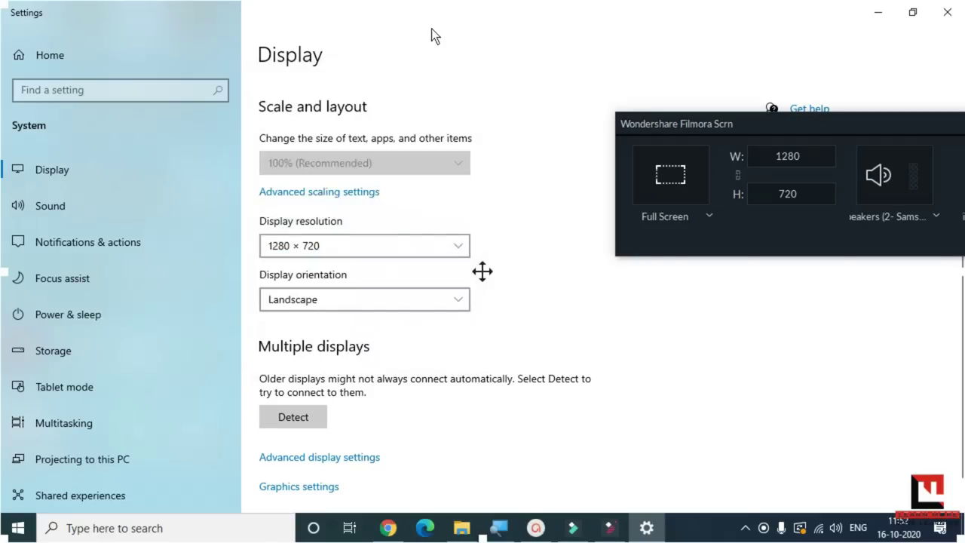
pyautogui.click(946, 15)
pyautogui.moveTo(705, 128); pyautogui.dragTo(362, 138)
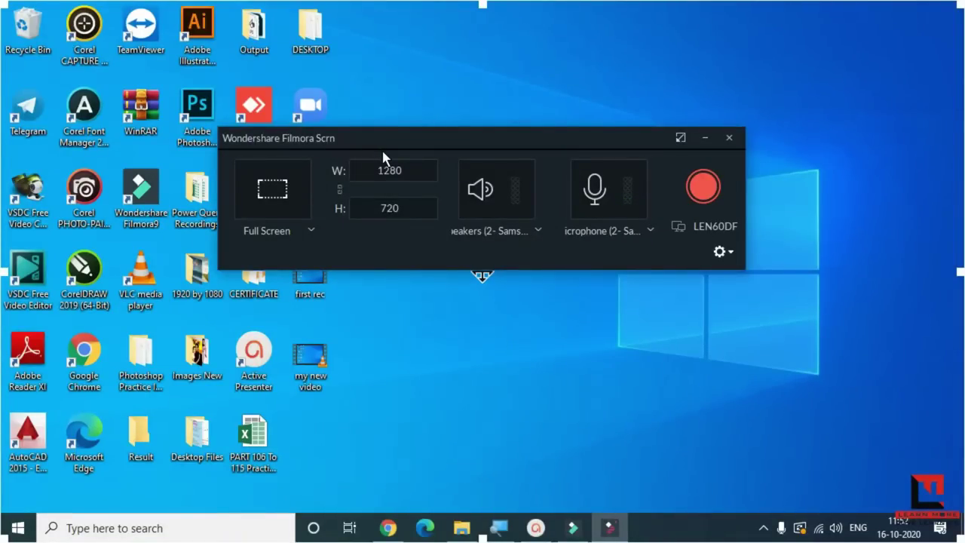
# Try muting and unmuting the recorder's microphone and system audio, leaving both enabled
pyautogui.click(600, 192)
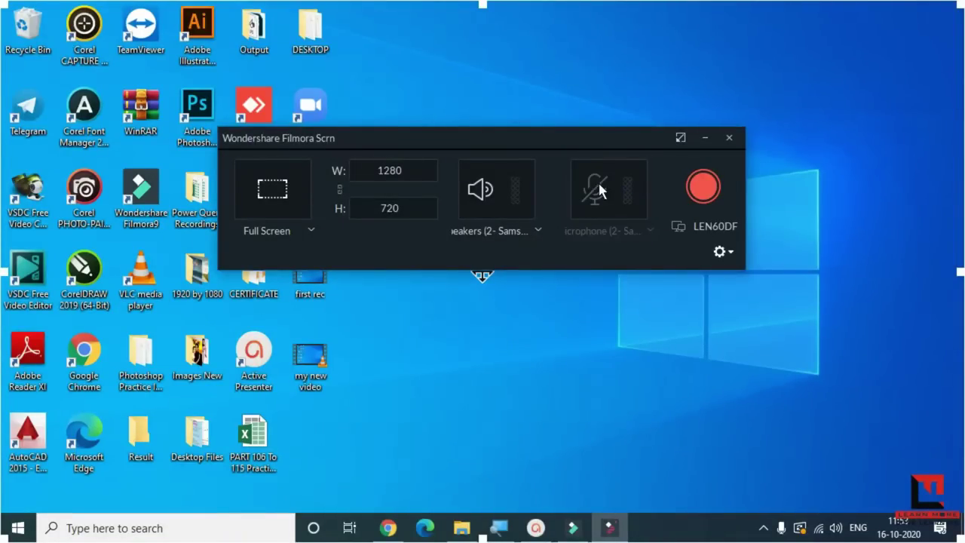
pyautogui.click(599, 190)
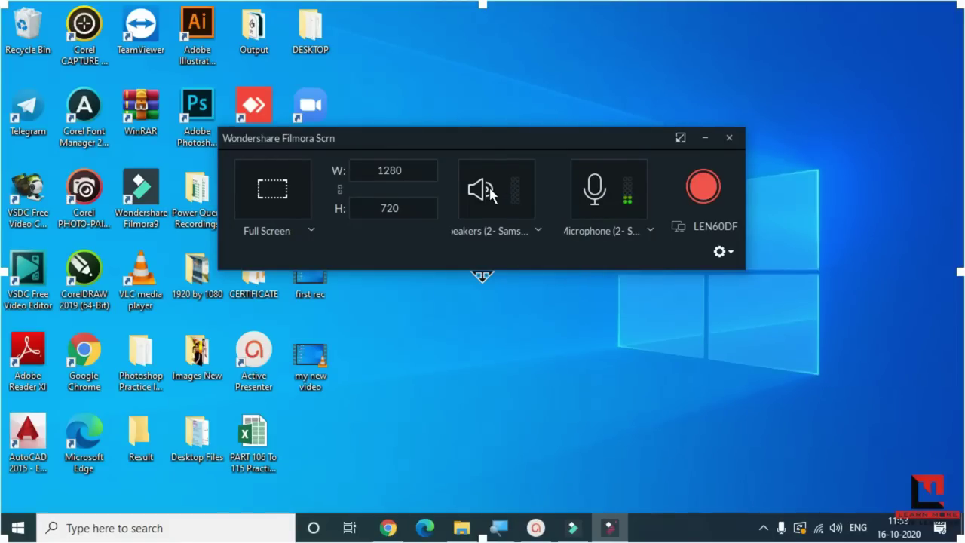
pyautogui.click(491, 192)
pyautogui.click(493, 189)
pyautogui.click(501, 195)
pyautogui.click(499, 191)
pyautogui.click(503, 190)
pyautogui.click(503, 191)
# Expand the recorder's advanced settings and set the recording quality to Better
pyautogui.click(705, 190)
pyautogui.moveTo(575, 136); pyautogui.dragTo(611, 53)
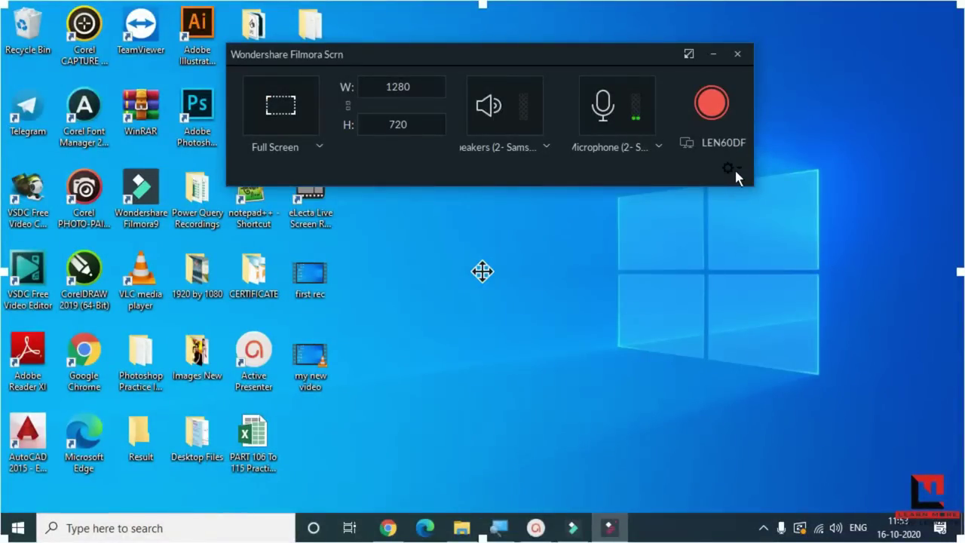
pyautogui.click(731, 172)
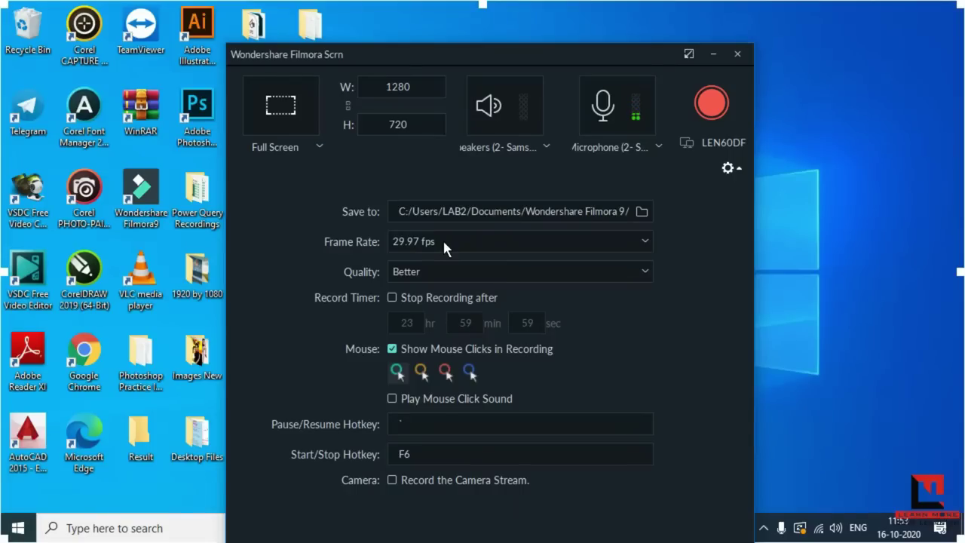
pyautogui.click(446, 273)
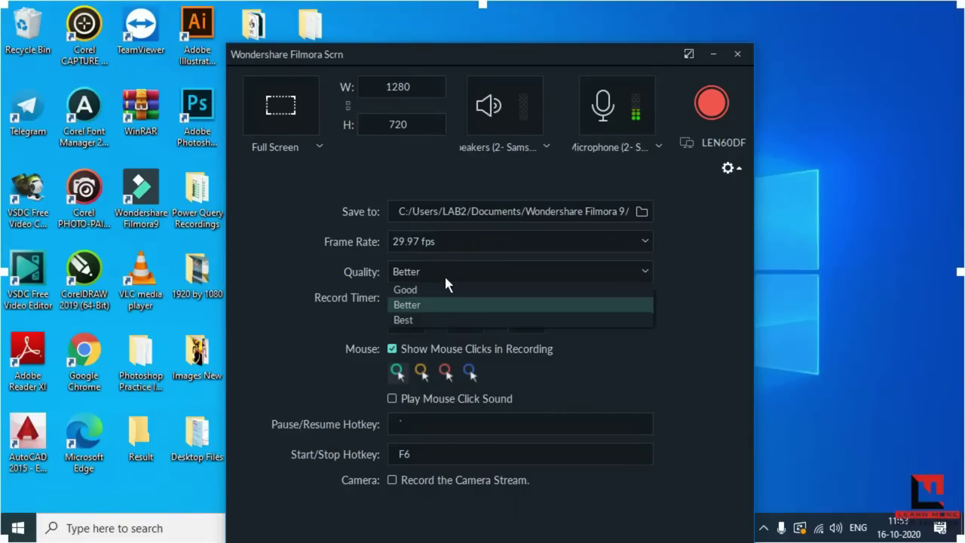
pyautogui.click(513, 304)
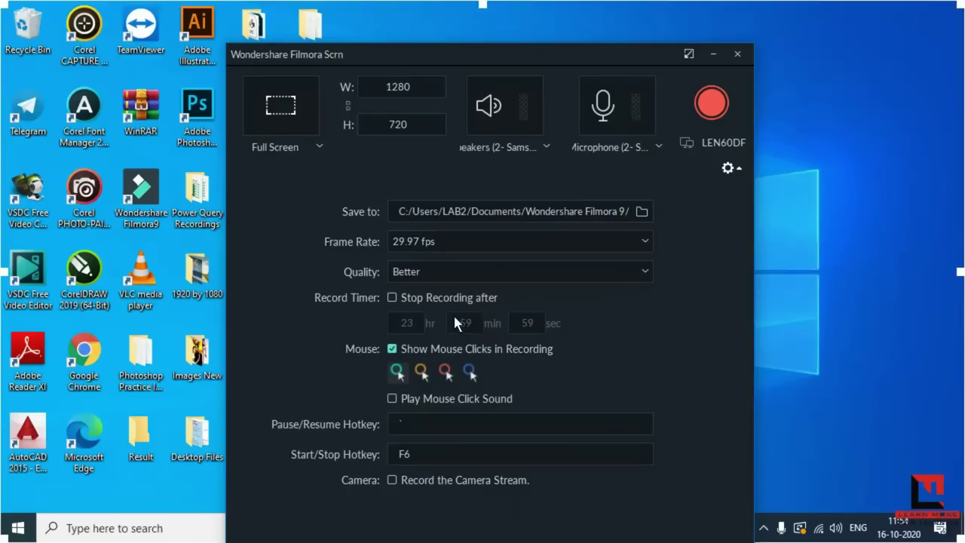
# Try the Stop Recording after timer and the Play Mouse Click Sound option, leaving both turned off
pyautogui.click(434, 302)
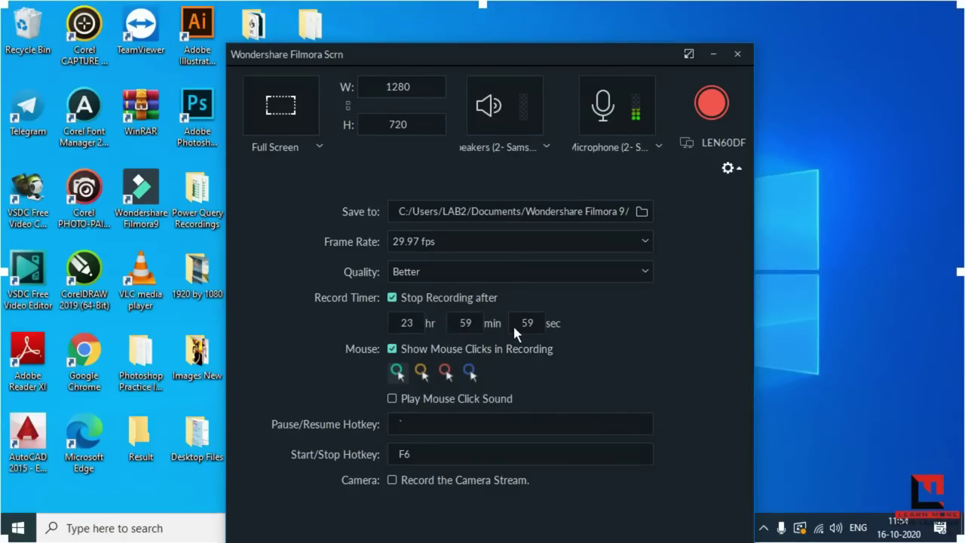
pyautogui.click(423, 300)
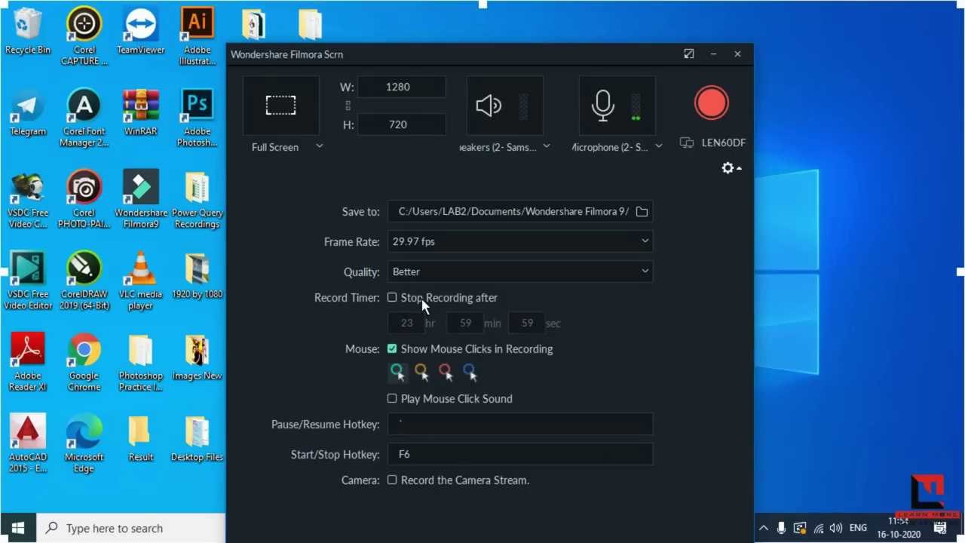
pyautogui.click(424, 303)
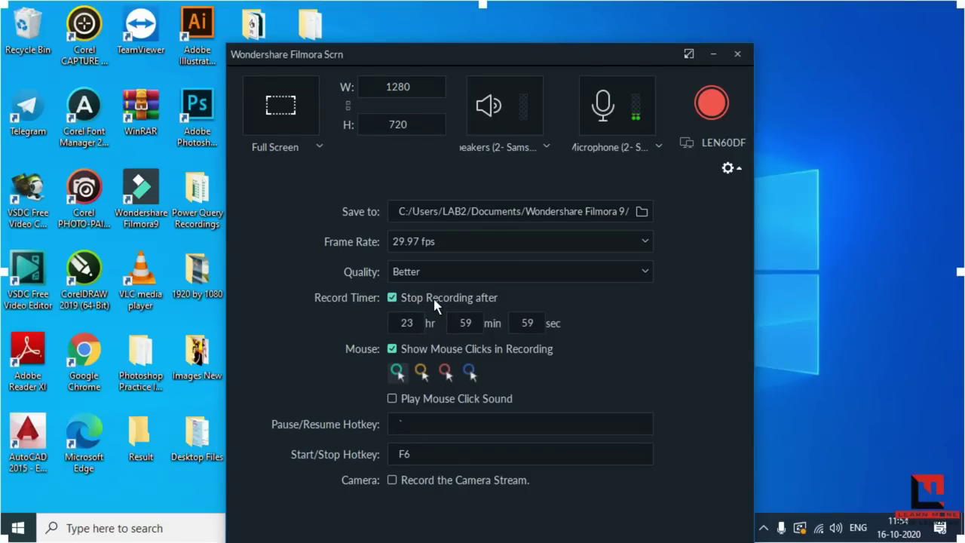
pyautogui.click(435, 304)
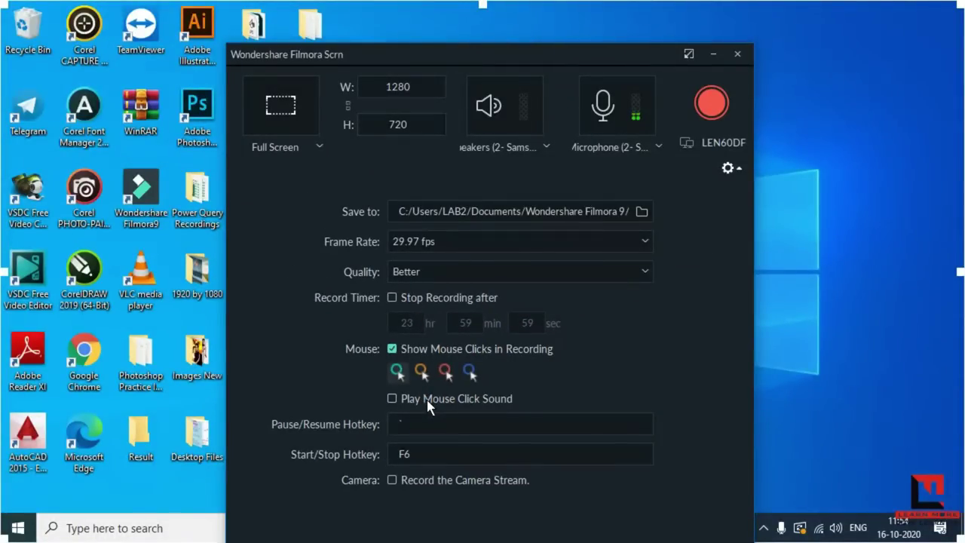
pyautogui.click(429, 407)
pyautogui.click(429, 407)
# Set the recorder's Pause/Resume hotkey to the grave accent (`)
pyautogui.click(428, 454)
pyautogui.click(421, 427)
pyautogui.click(430, 422)
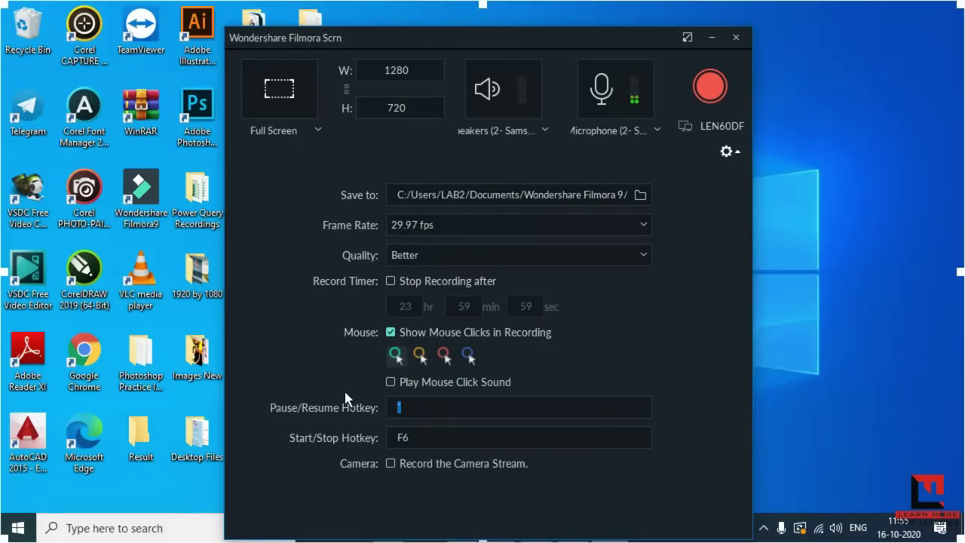
pyautogui.click(418, 406)
pyautogui.click(404, 407)
pyautogui.click(411, 407)
pyautogui.click(416, 437)
pyautogui.click(408, 407)
pyautogui.press('BackSpace')
pyautogui.press('`')
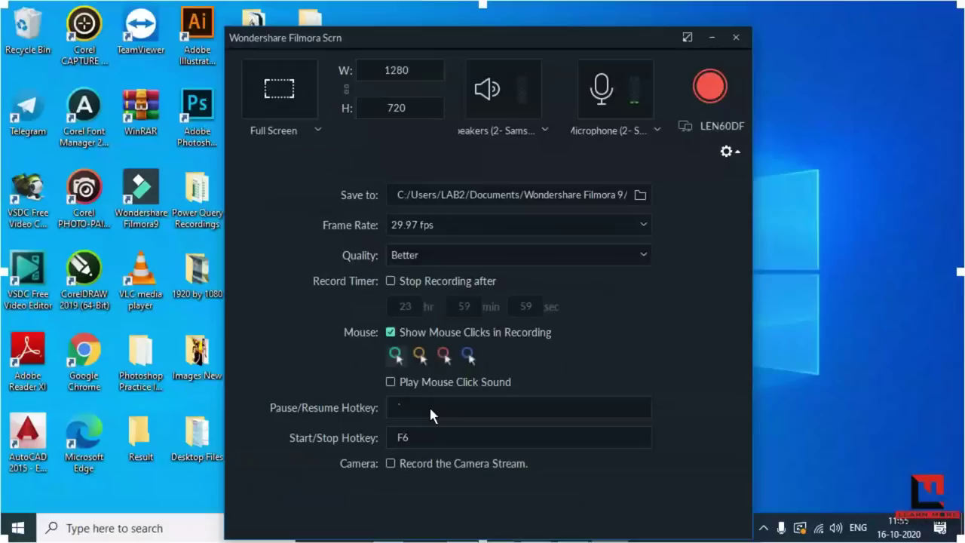
# Try the Record the Camera Stream option, leave it off, and collapse the recorder's settings
pyautogui.click(391, 463)
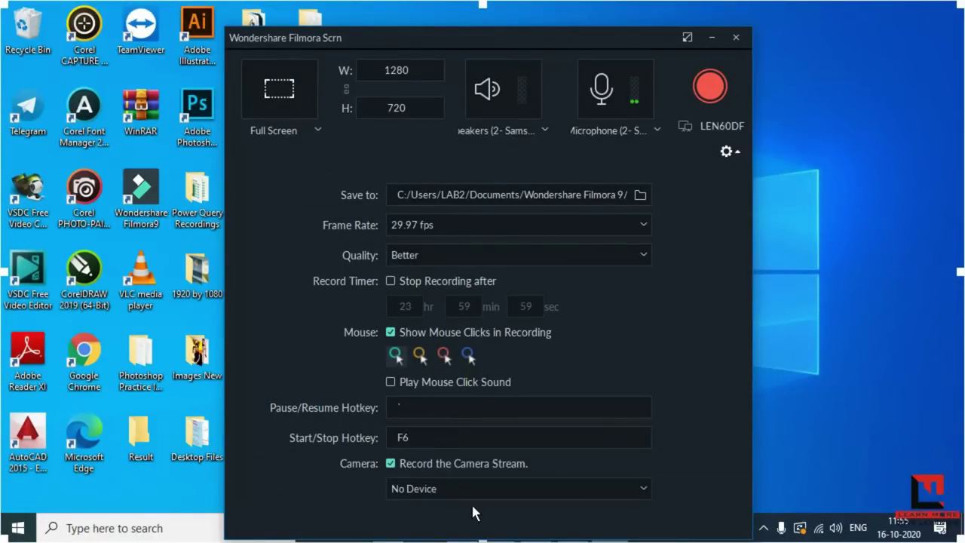
pyautogui.click(397, 464)
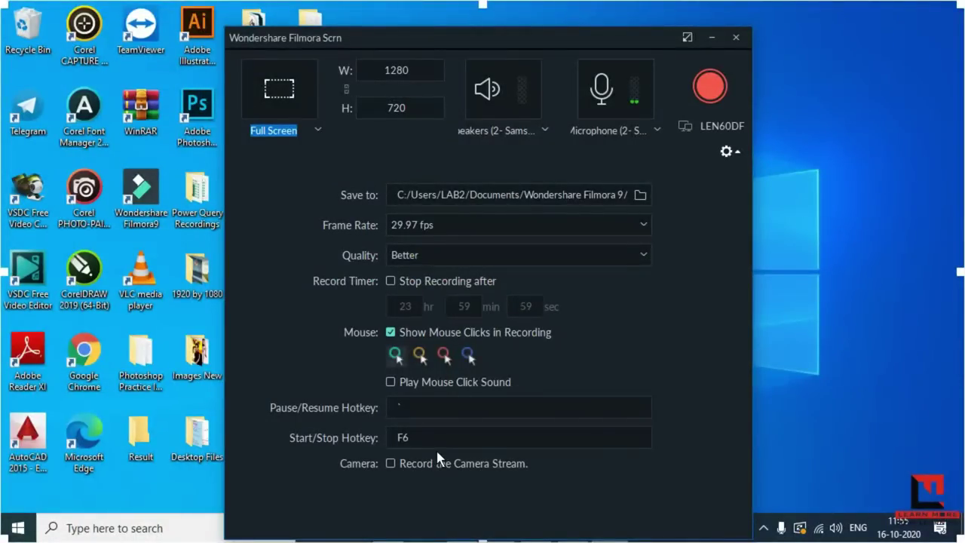
pyautogui.click(722, 153)
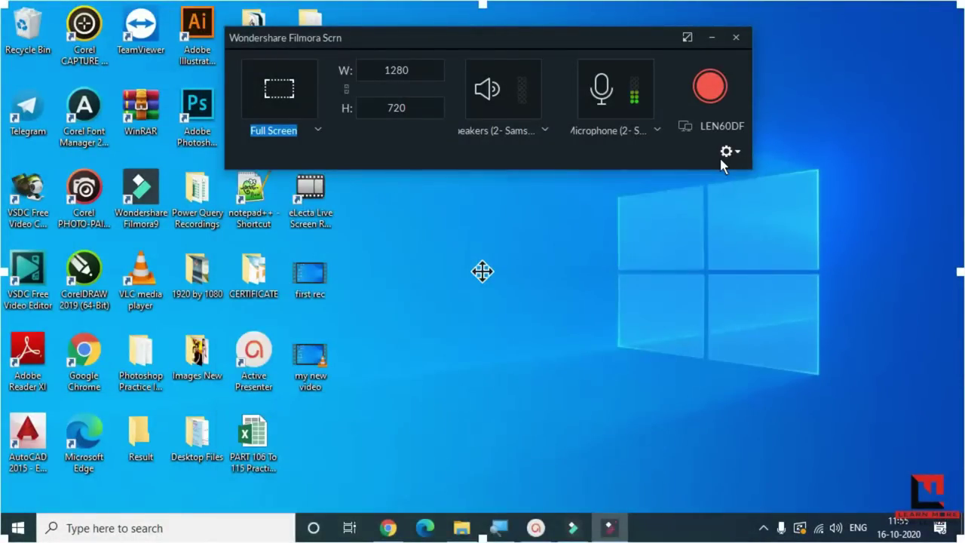
# Record a short full-screen clip of opening and dismissing the Start menu on the desktop, and close the recorder
pyautogui.click(702, 92)
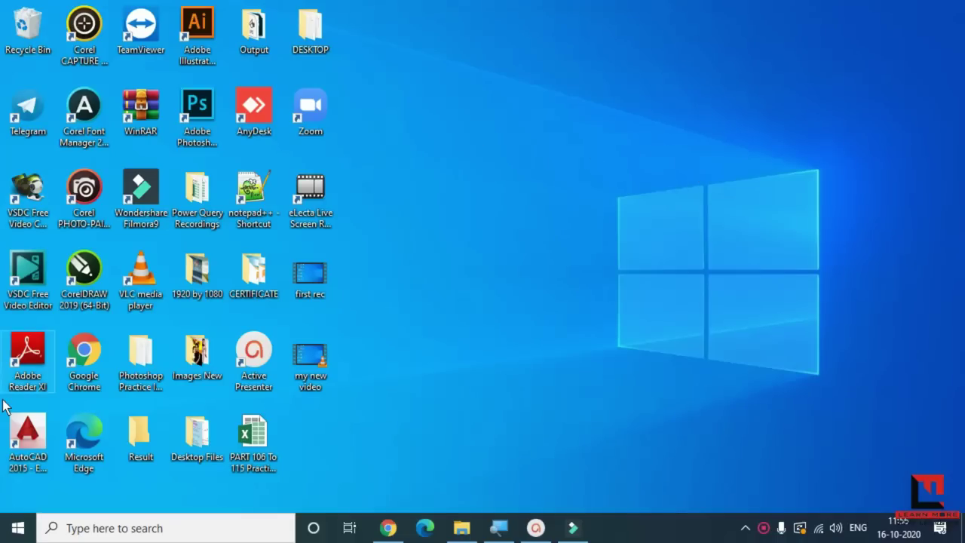
pyautogui.click(12, 532)
pyautogui.click(695, 369)
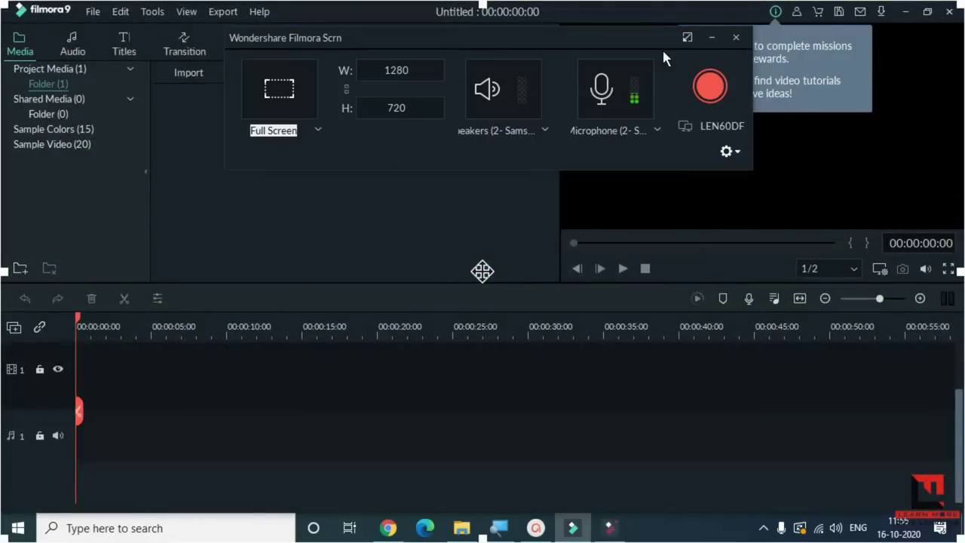
pyautogui.click(736, 38)
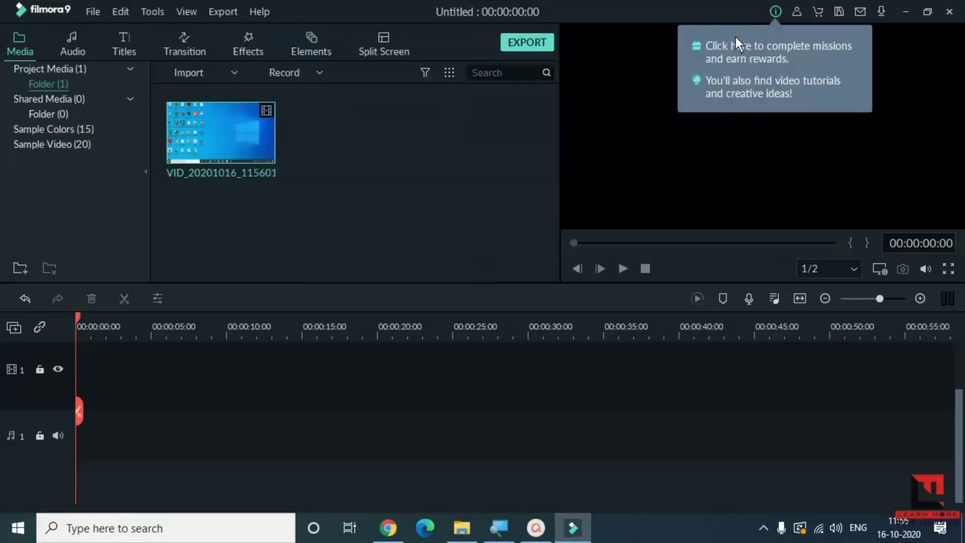
# Play back the recorded clip from the media library in the preview
pyautogui.doubleClick(262, 150)
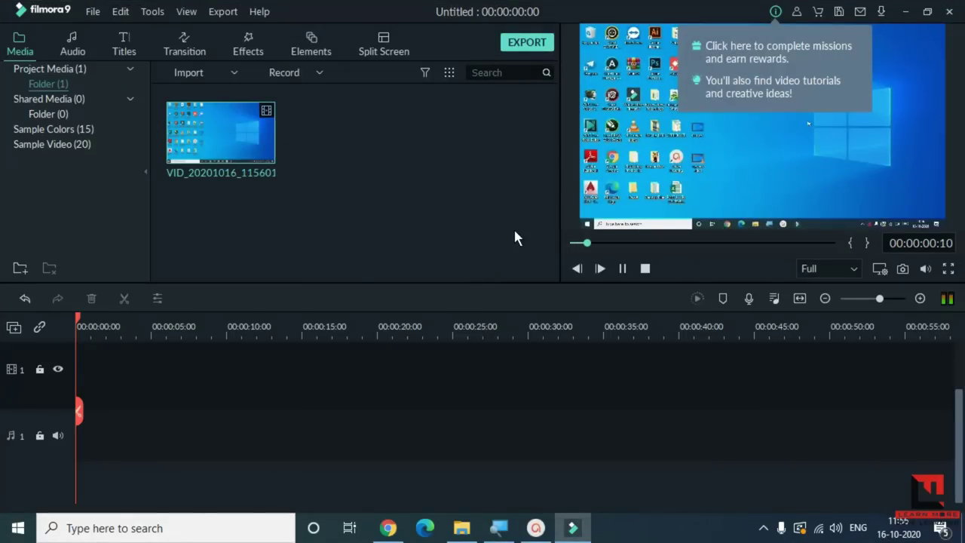
pyautogui.click(625, 272)
# Open the Windows Start menu to show the installed programs
pyautogui.click(18, 528)
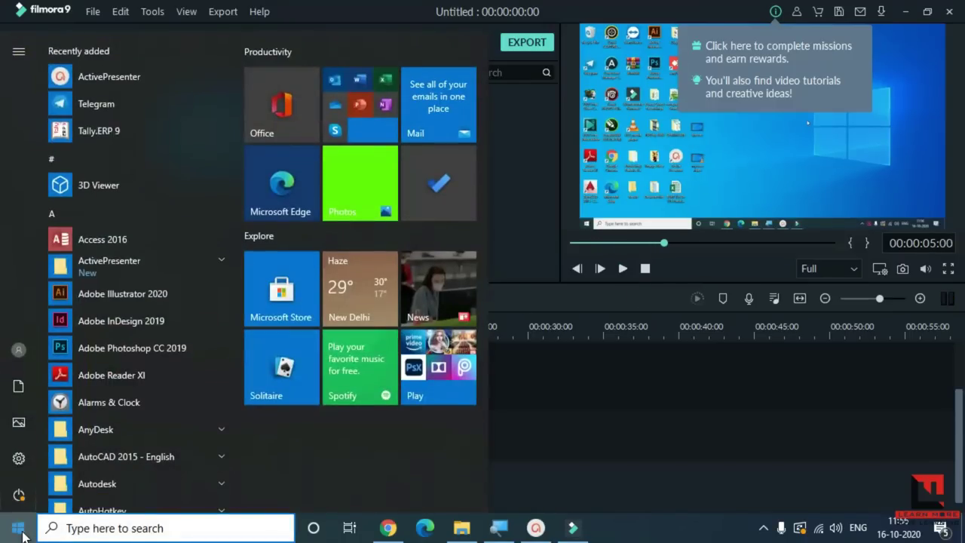